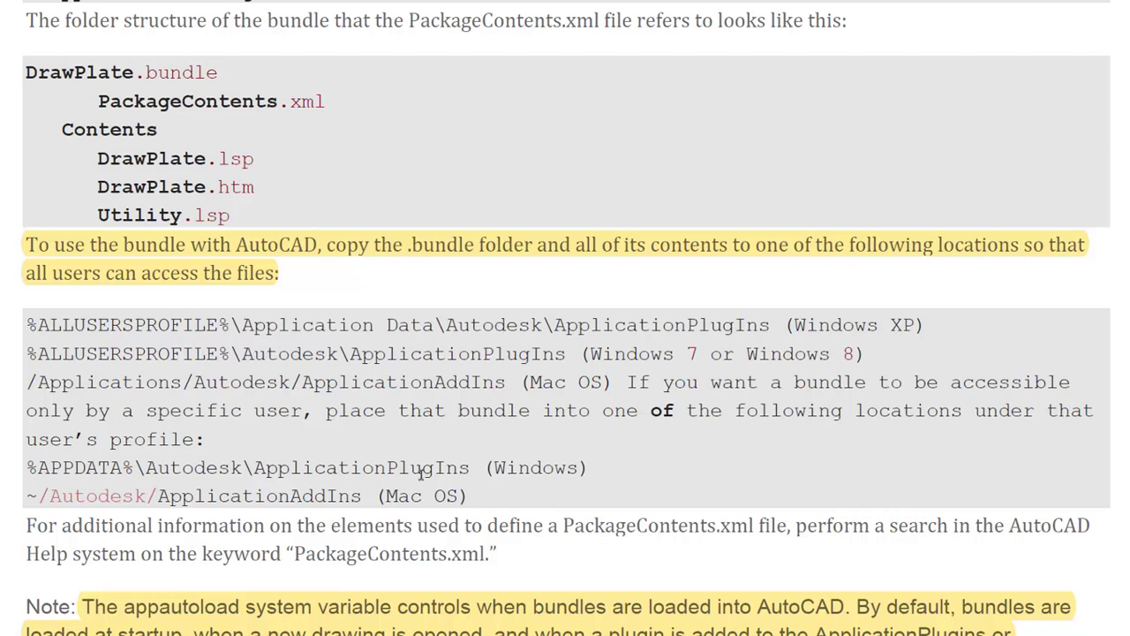
Step: Read the notes on bundle folder locations, the Autoloader overview diagram and the highlighted description of the plugin mechanism
{"action": "scroll", "coordinate": [215, 473], "scroll_direction": "down", "scroll_amount": 1}
{"action": "scroll", "coordinate": [212, 477], "scroll_direction": "down", "scroll_amount": 3}
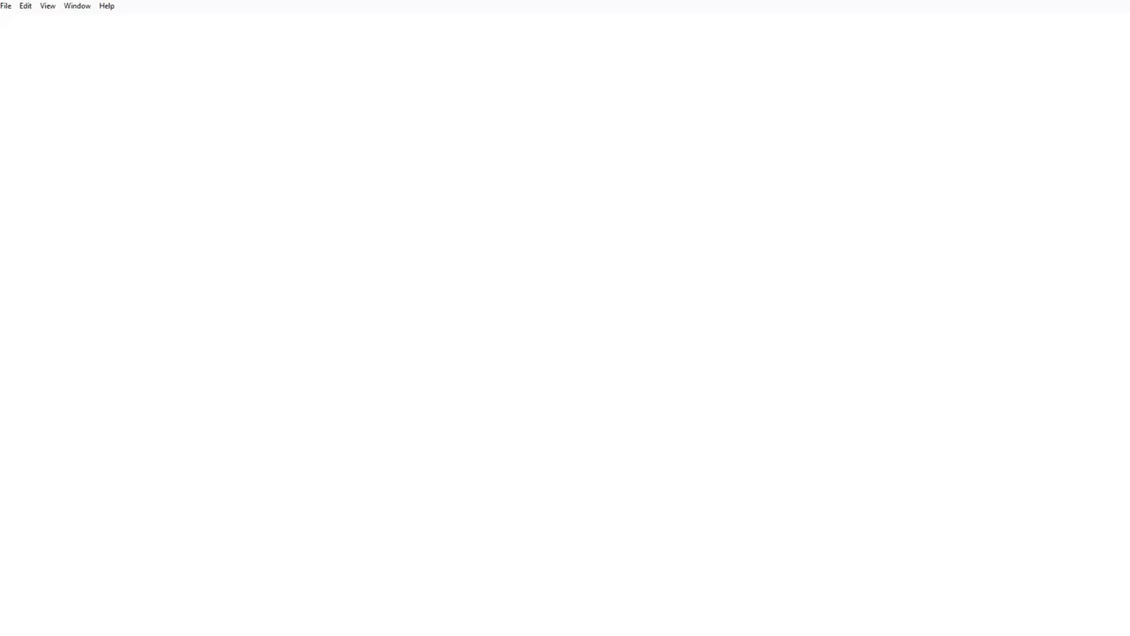
{"action": "scroll", "coordinate": [1096, 269], "scroll_direction": "down", "scroll_amount": 5}
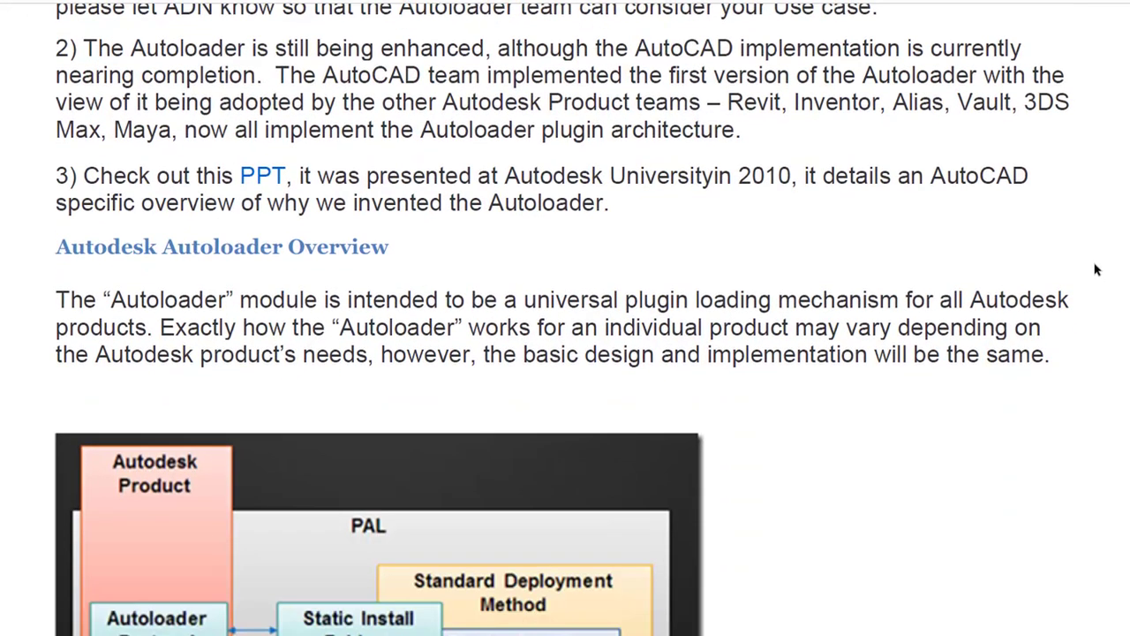
{"action": "scroll", "coordinate": [1096, 269], "scroll_direction": "down", "scroll_amount": 3}
{"action": "scroll", "coordinate": [1095, 270], "scroll_direction": "down", "scroll_amount": 3}
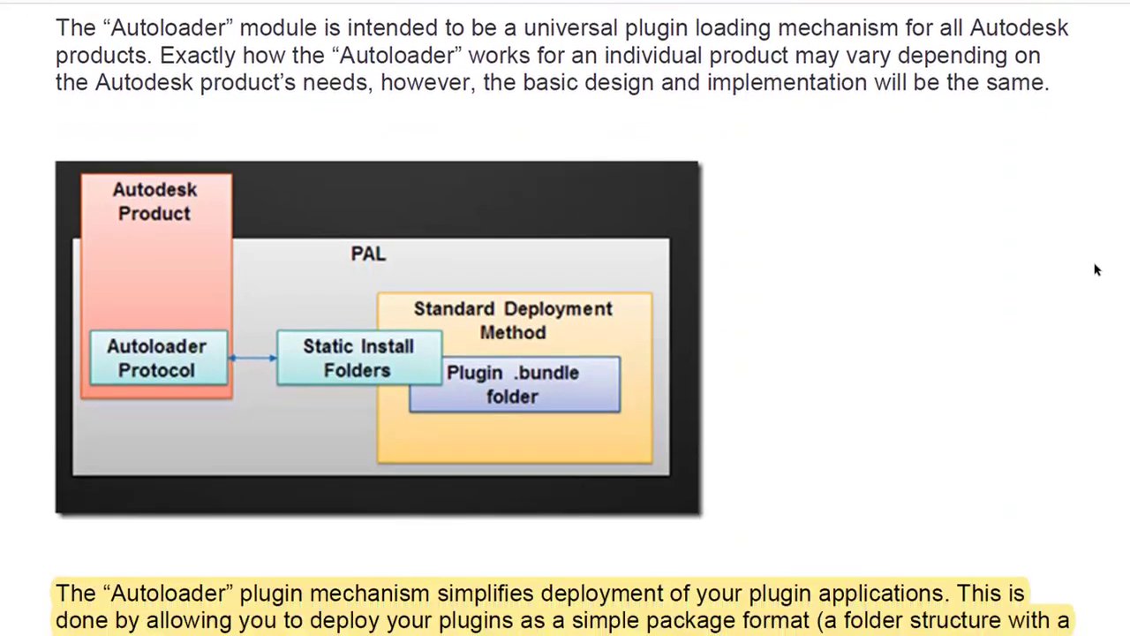
{"action": "scroll", "coordinate": [1095, 269], "scroll_direction": "down", "scroll_amount": 5}
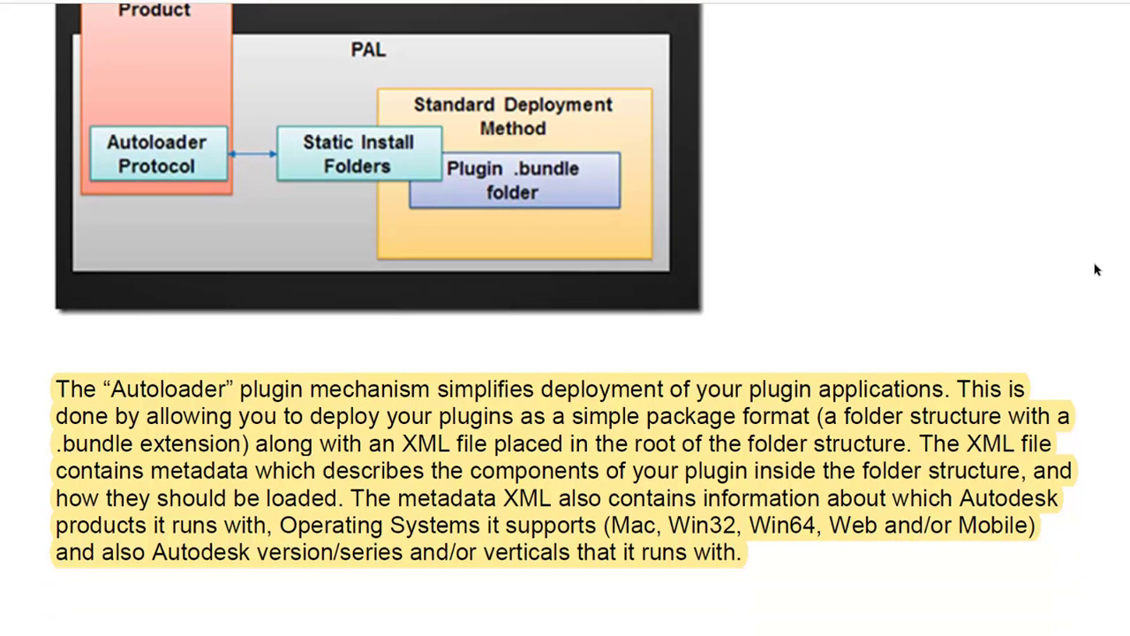
{"action": "scroll", "coordinate": [1070, 274], "scroll_direction": "down", "scroll_amount": 3}
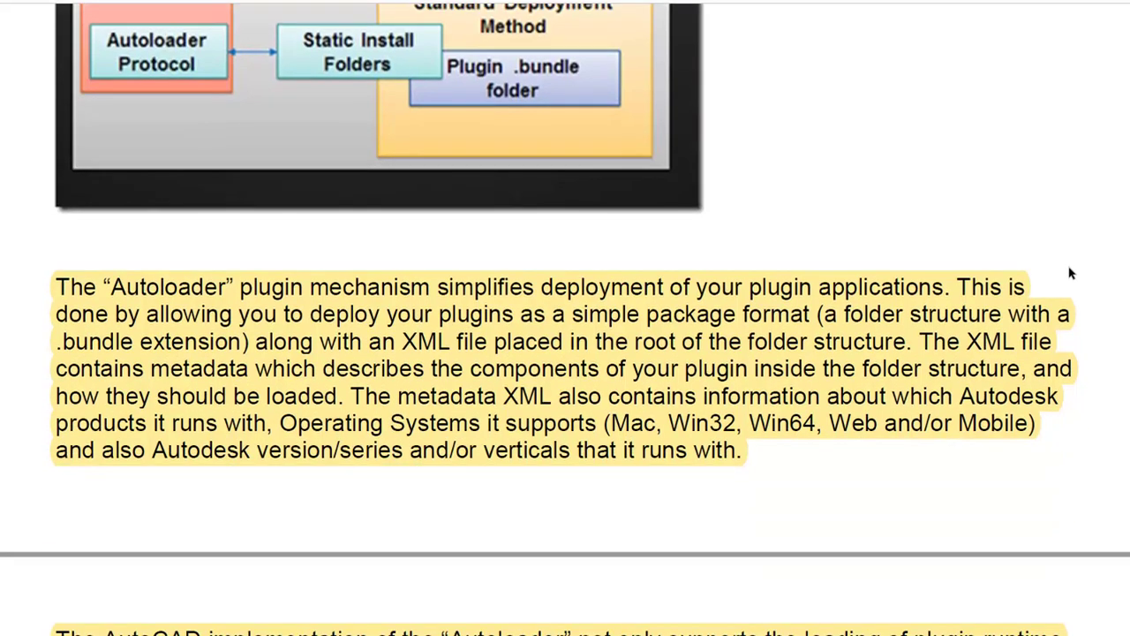
{"action": "scroll", "coordinate": [1072, 274], "scroll_direction": "down", "scroll_amount": 3}
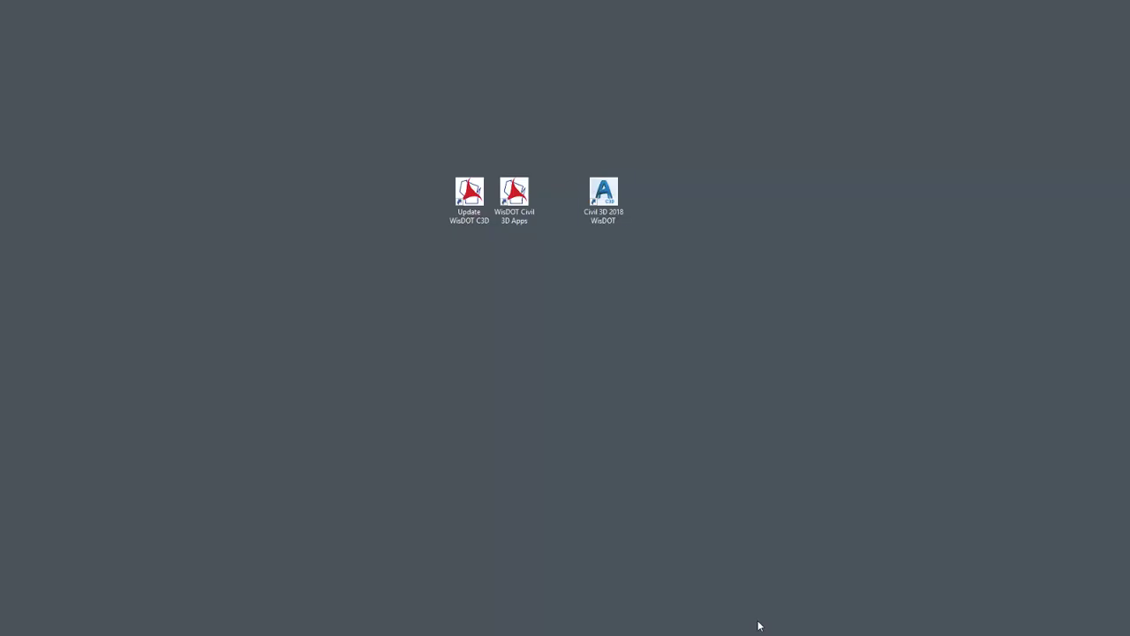
Step: Switch to Civil 3D 2018 WisDOT by launching it from the desktop, and open its Options
{"action": "double_click", "coordinate": [606, 195]}
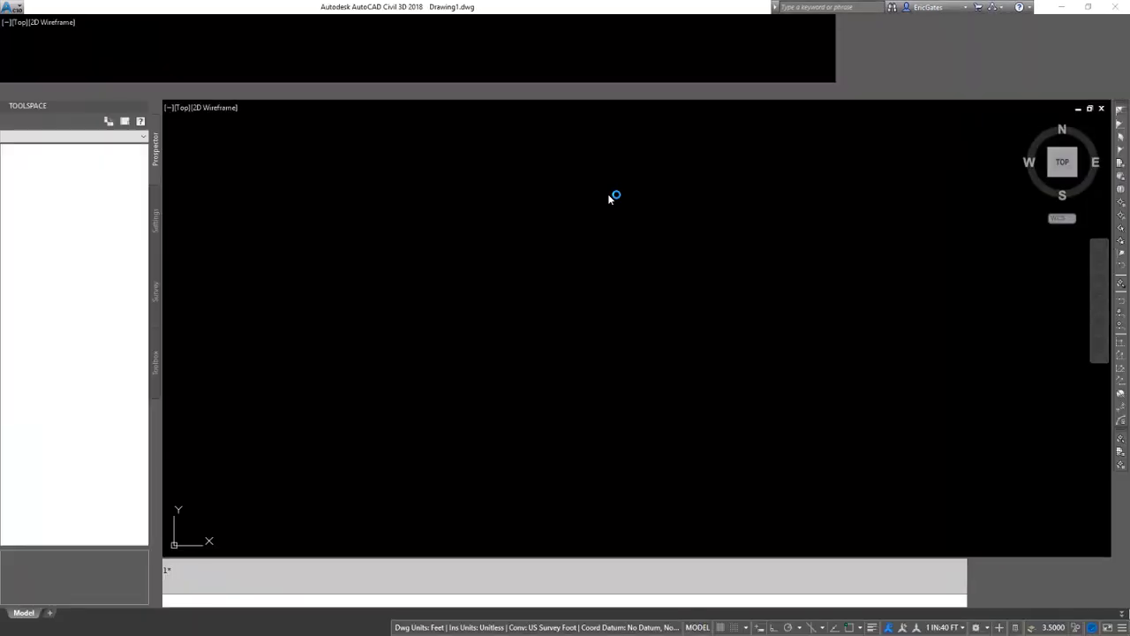
{"action": "right_click", "coordinate": [528, 265]}
{"action": "left_click", "coordinate": [569, 451]}
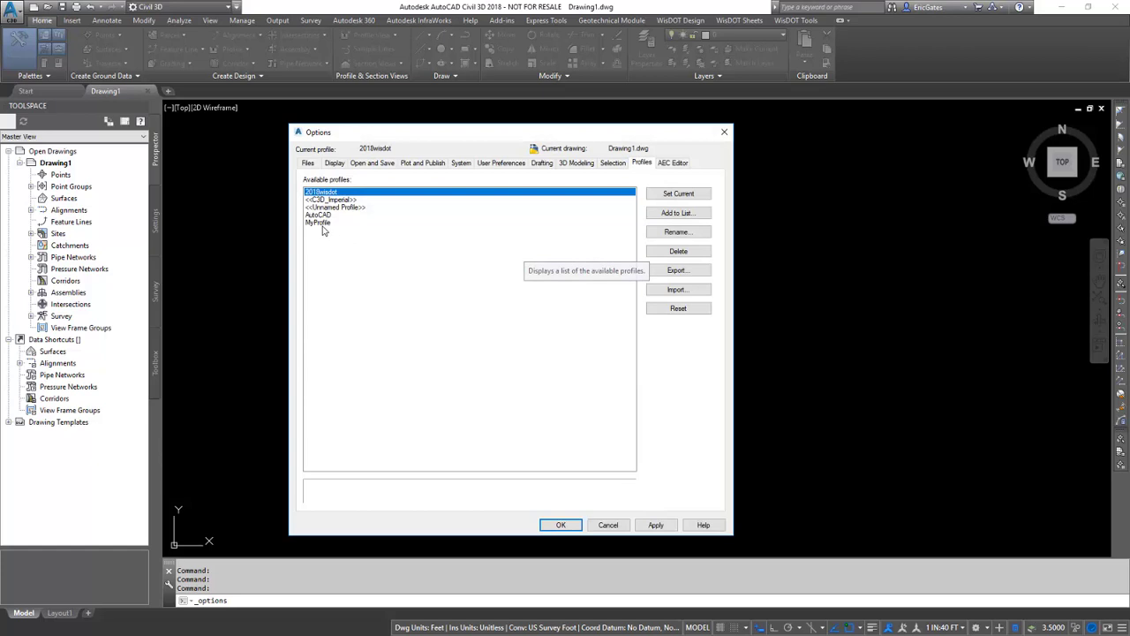
Step: Export the MyProfile profile to the C: drive's Training\ACEC-Config-Harmony folder under the file name MyProfile
{"action": "left_click", "coordinate": [323, 224]}
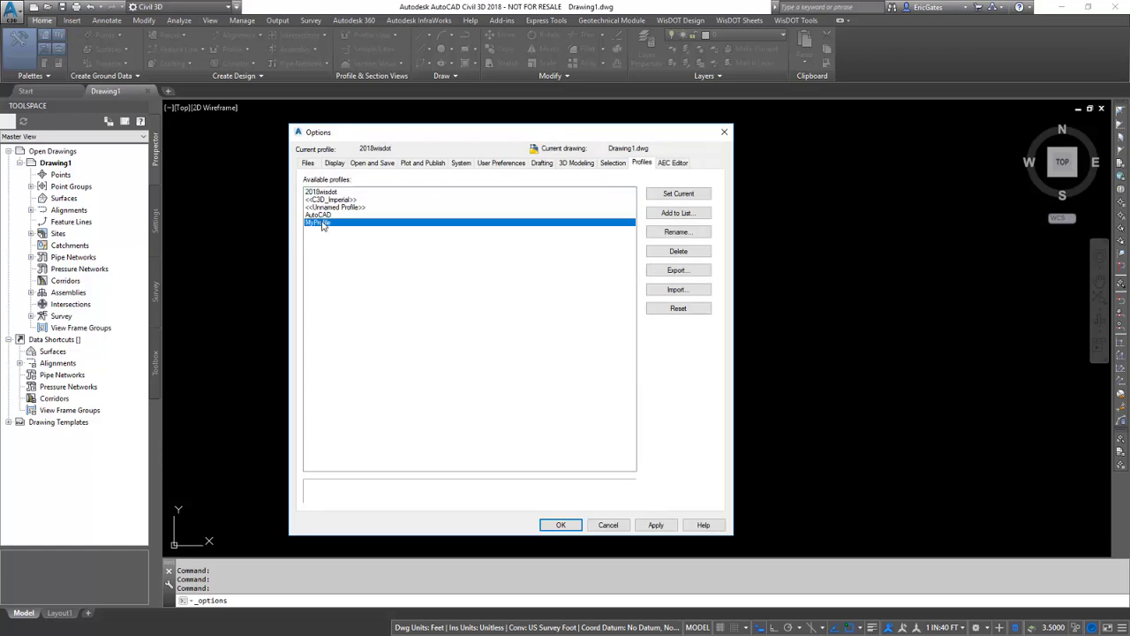
{"action": "left_click", "coordinate": [688, 273]}
{"action": "left_click_drag", "start_coordinate": [662, 276], "coordinate": [507, 174]}
{"action": "left_click", "coordinate": [530, 206]}
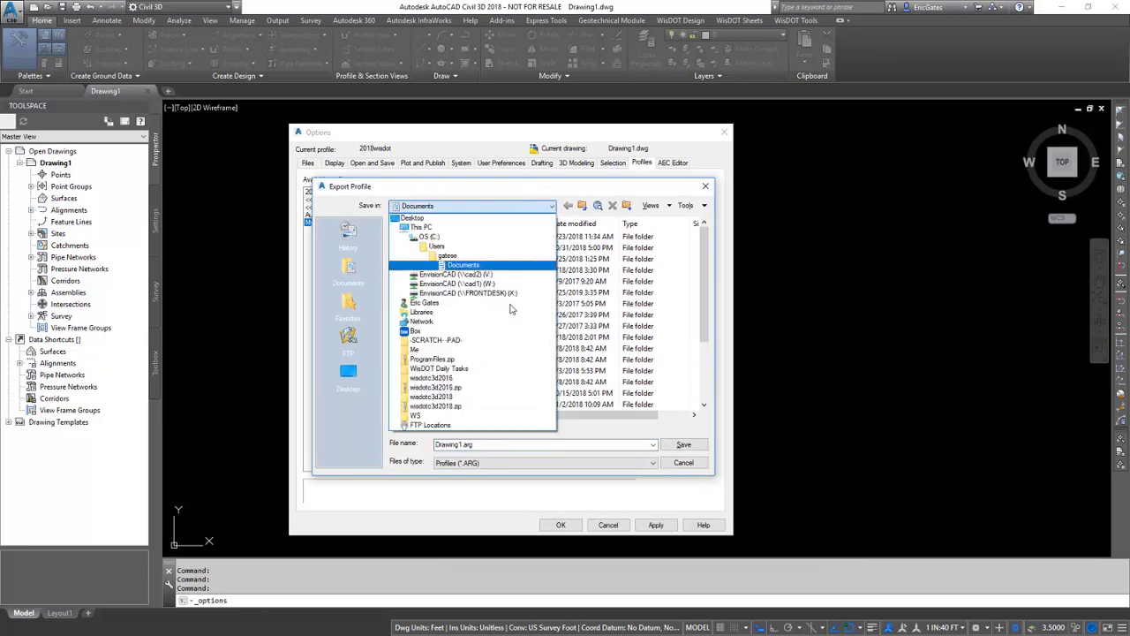
{"action": "left_click", "coordinate": [440, 237]}
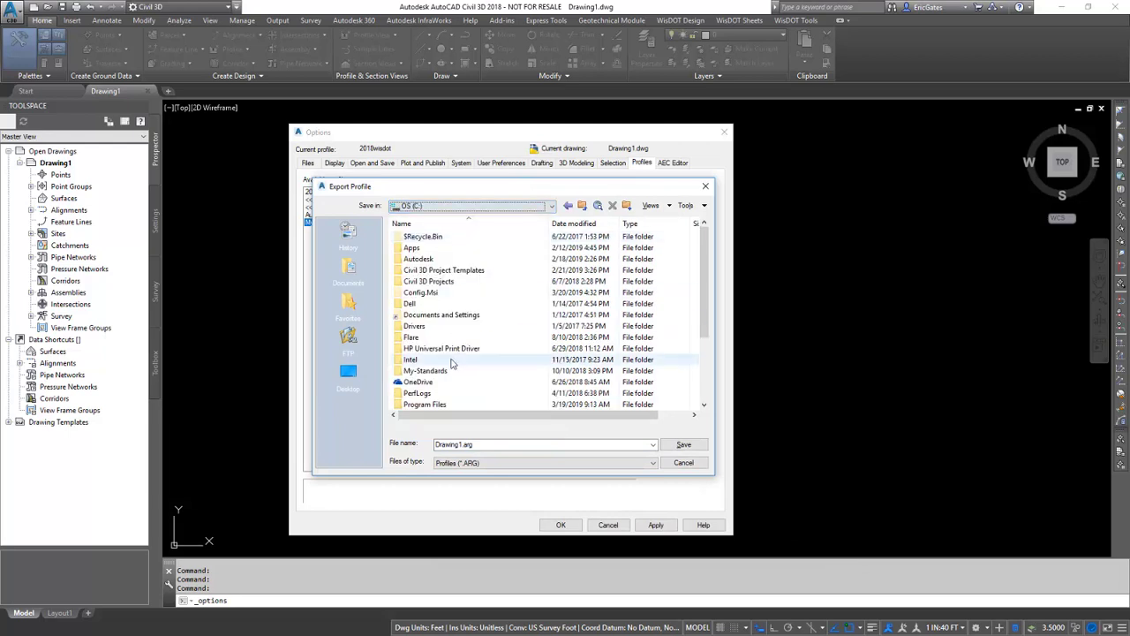
{"action": "double_click", "coordinate": [424, 372]}
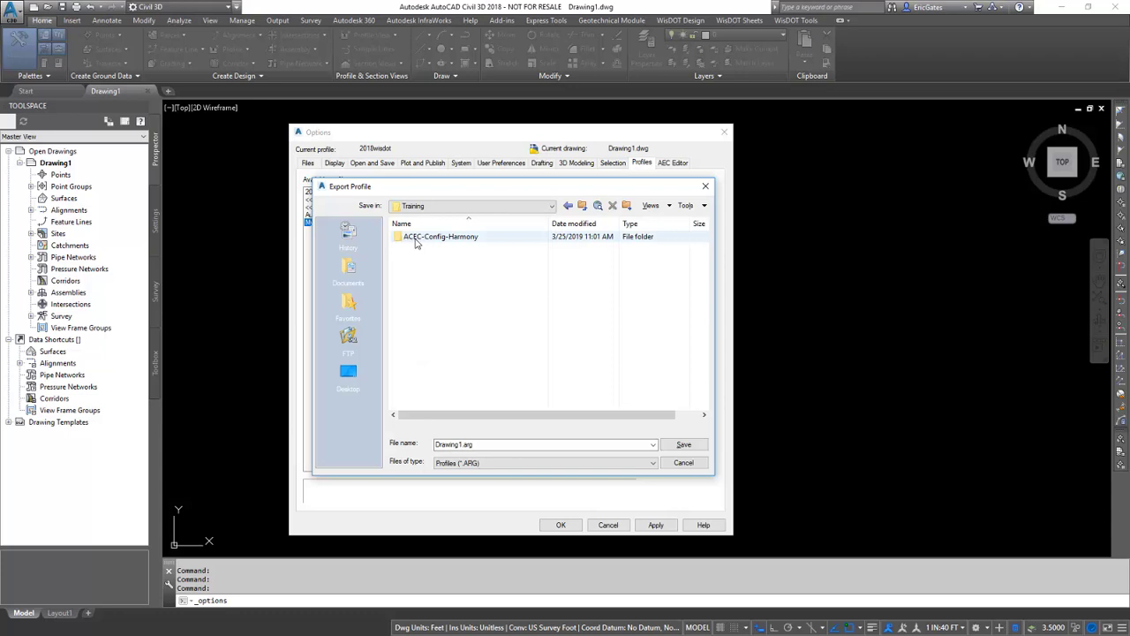
{"action": "double_click", "coordinate": [416, 241]}
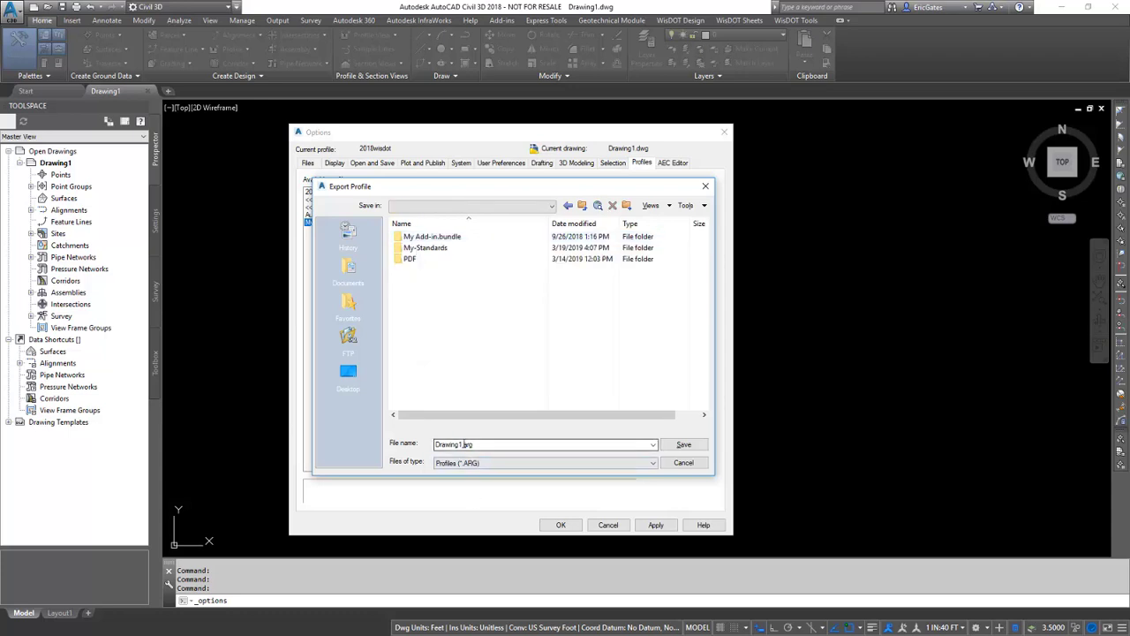
{"action": "left_click_drag", "start_coordinate": [482, 444], "coordinate": [386, 460]}
{"action": "type", "text": "My"}
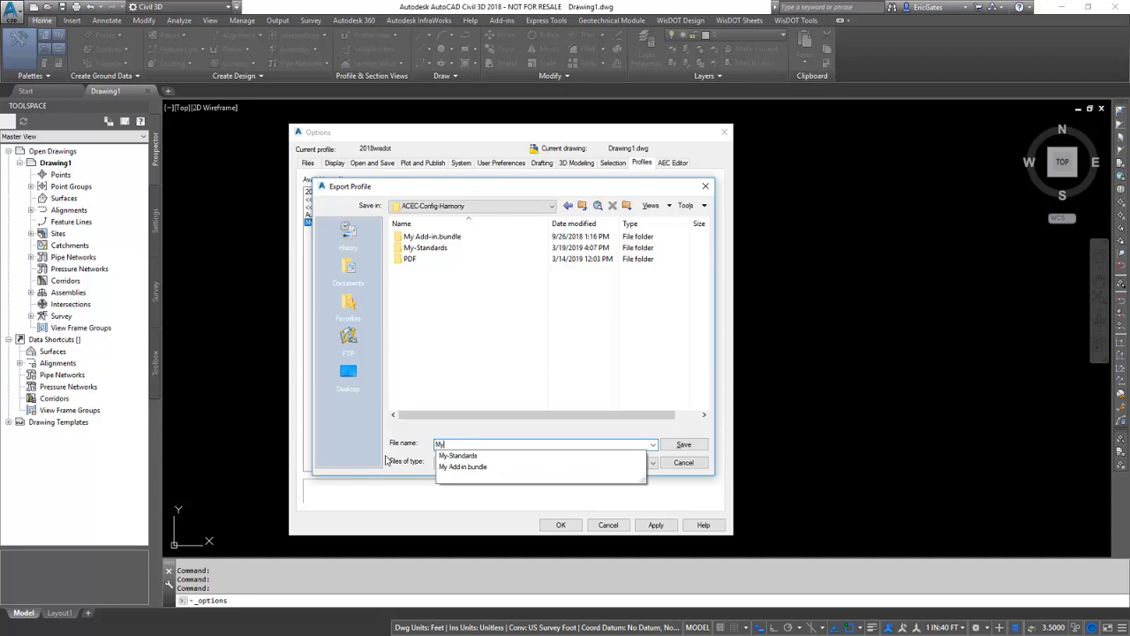
{"action": "type", "text": "Profile"}
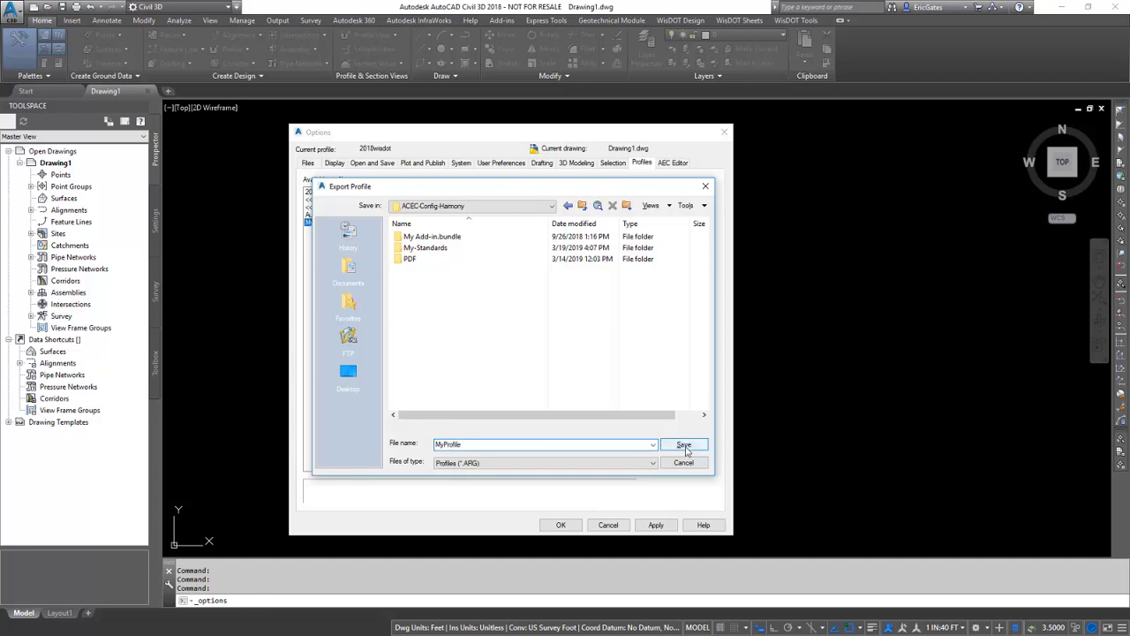
{"action": "left_click", "coordinate": [687, 447]}
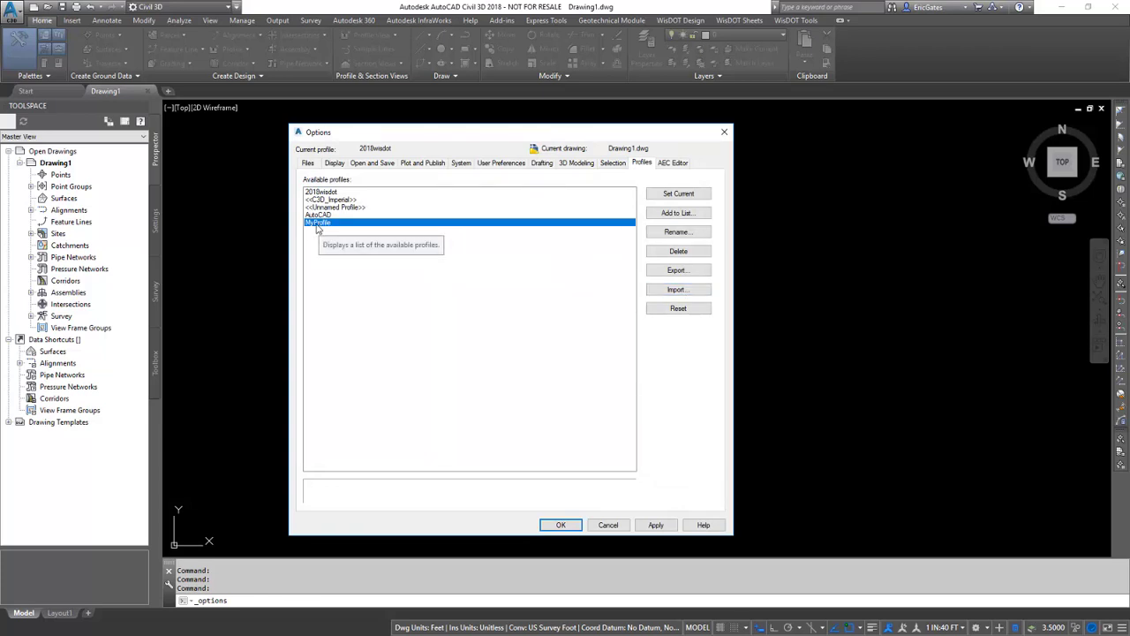
Step: Delete MyProfile from the available profiles and import it back from MyProfile.arg in the C: drive's Training\ACEC-Config-Harmony folder
{"action": "left_click", "coordinate": [679, 251]}
{"action": "left_click", "coordinate": [525, 361]}
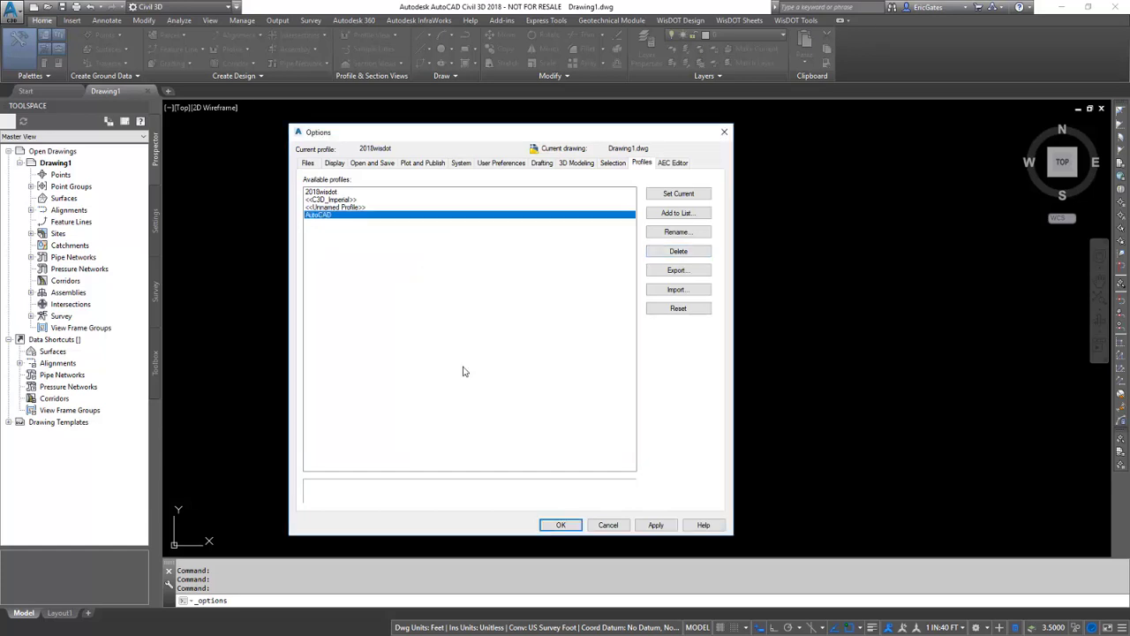
{"action": "left_click", "coordinate": [677, 292]}
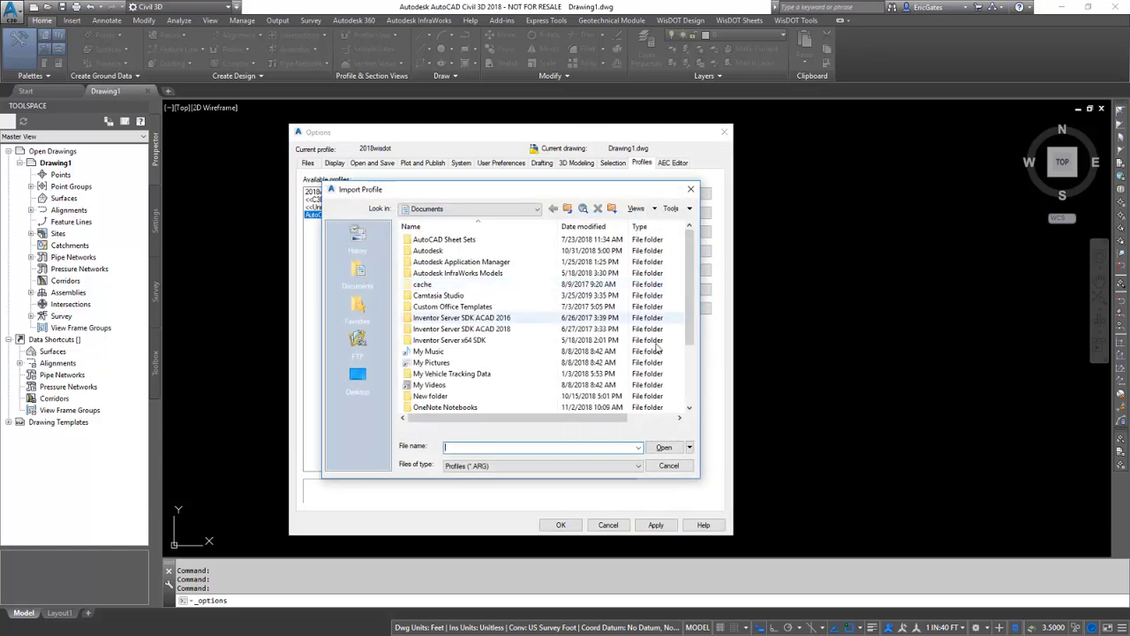
{"action": "left_click", "coordinate": [432, 209]}
{"action": "left_click", "coordinate": [438, 240]}
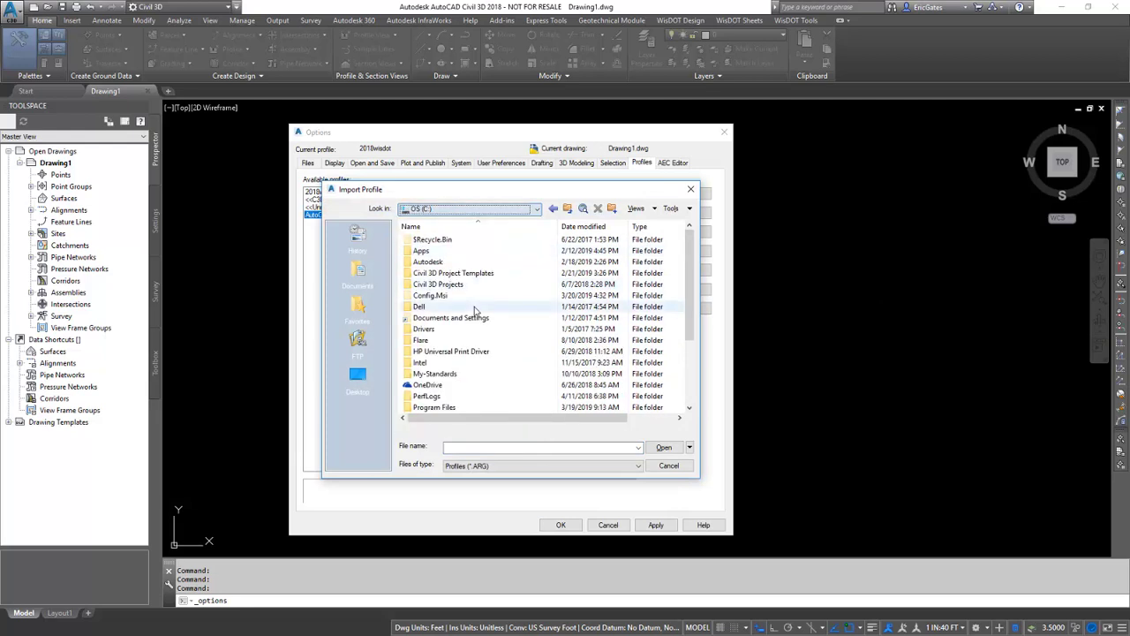
{"action": "scroll", "coordinate": [441, 380], "scroll_direction": "down", "scroll_amount": 3}
{"action": "double_click", "coordinate": [426, 375]}
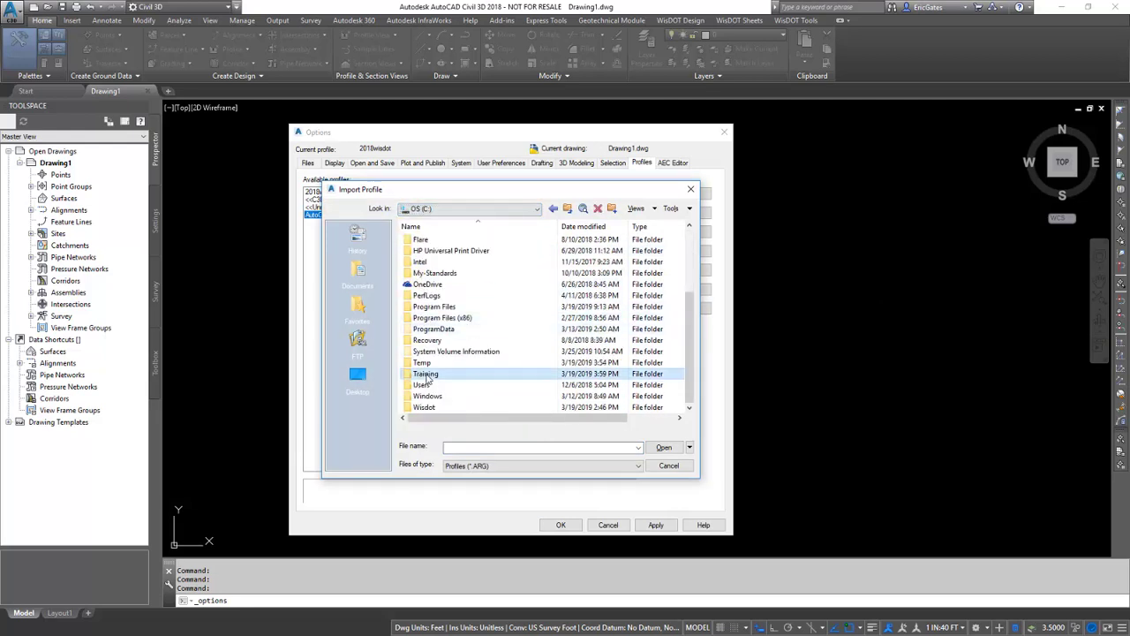
{"action": "double_click", "coordinate": [431, 239]}
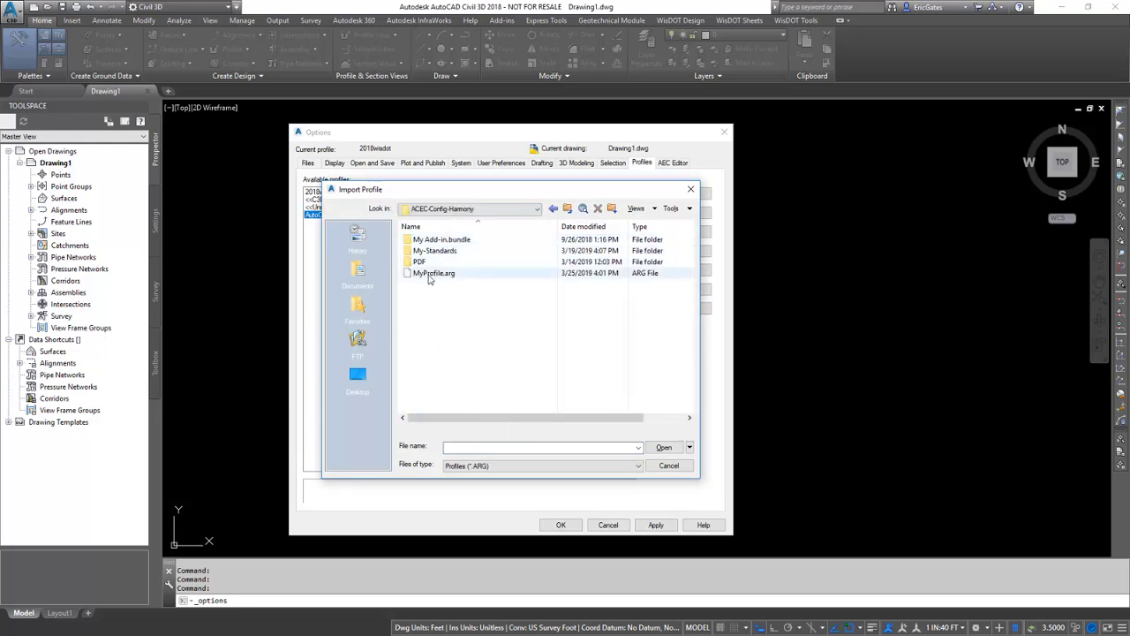
{"action": "left_click", "coordinate": [431, 273]}
{"action": "left_click", "coordinate": [664, 446]}
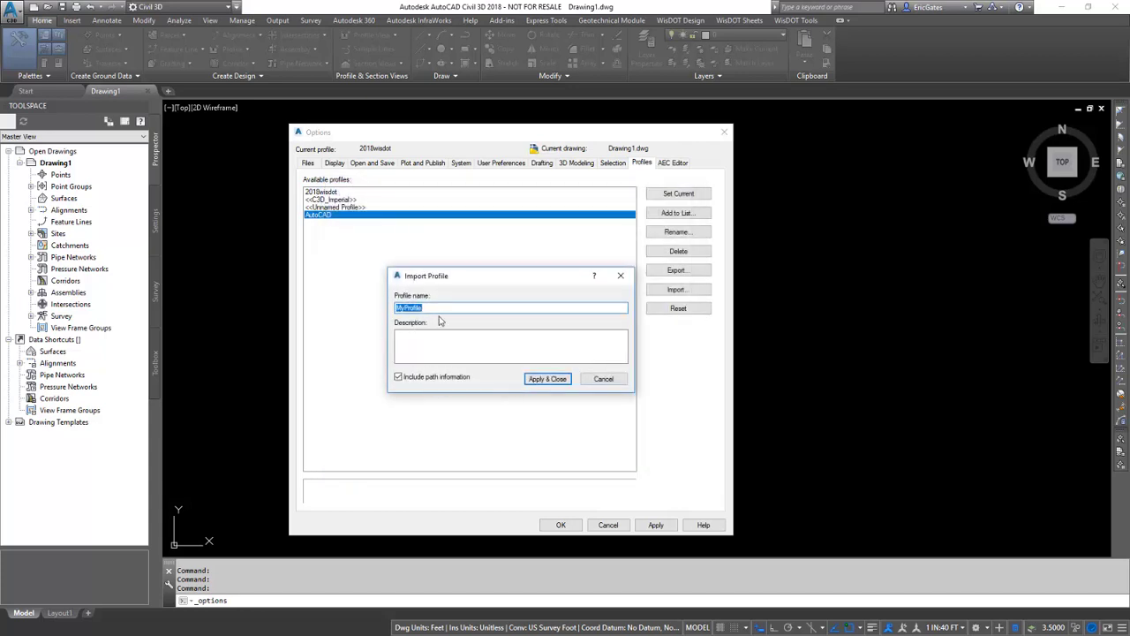
{"action": "left_click", "coordinate": [558, 380]}
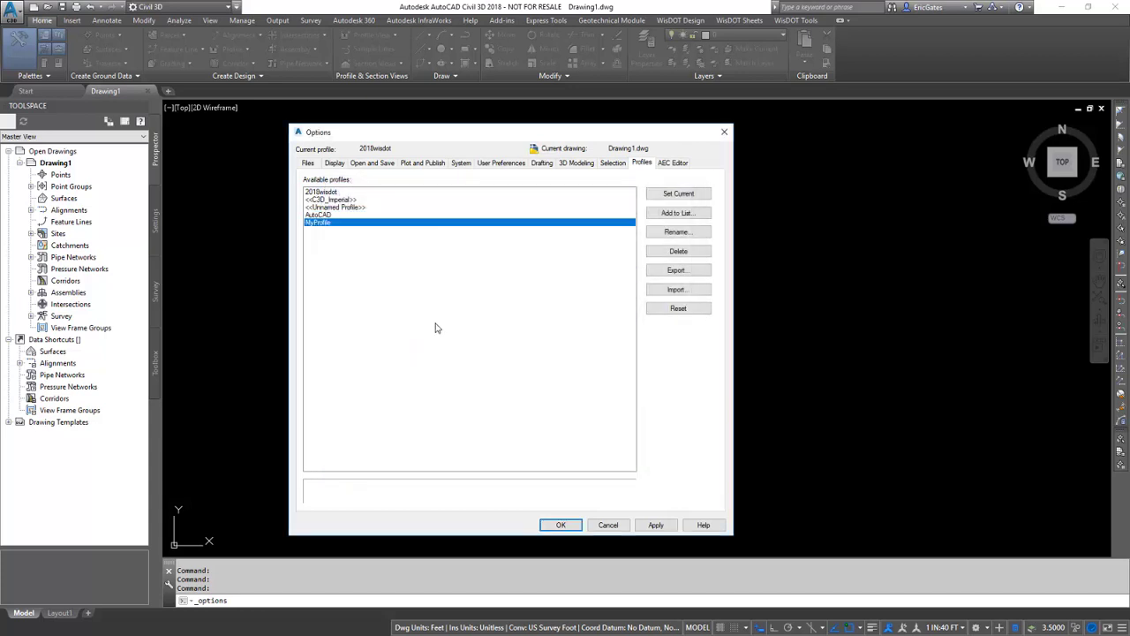
Step: Set the imported MyProfile as the current profile and apply the change
{"action": "left_click", "coordinate": [679, 194]}
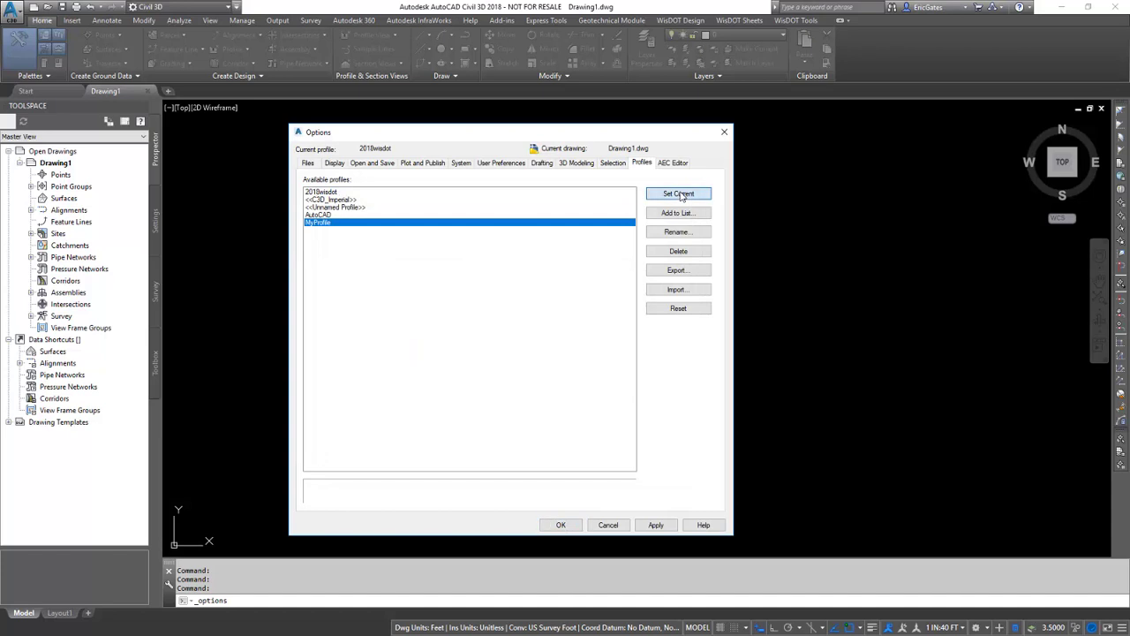
{"action": "left_click", "coordinate": [657, 525]}
{"action": "left_click", "coordinate": [561, 525]}
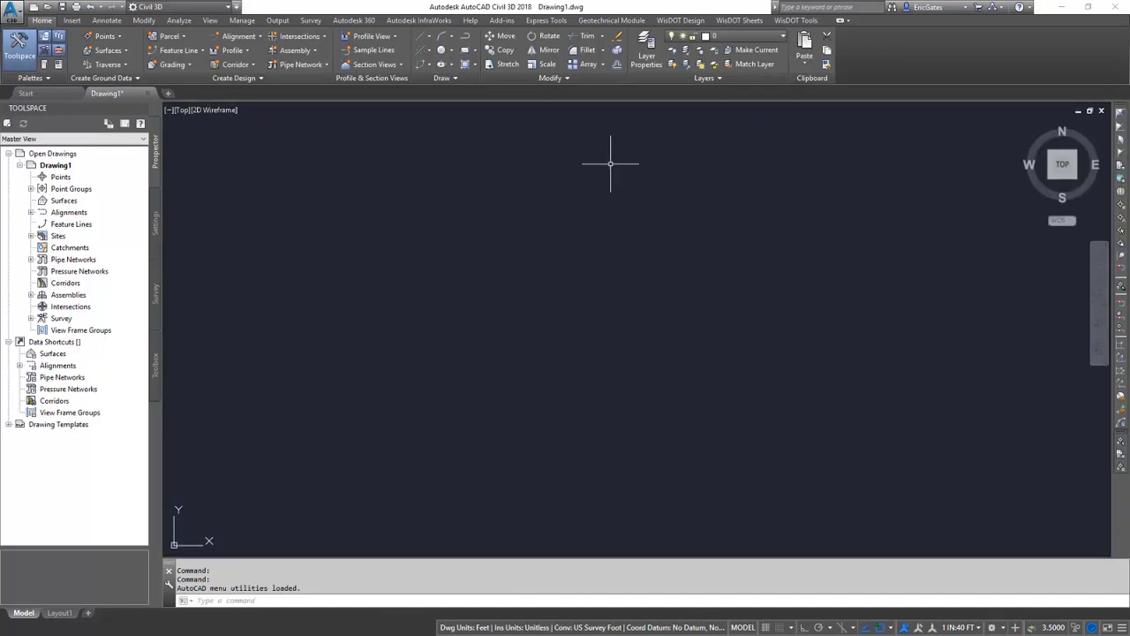
Step: Reopen the Options and set 2018wisdot as the current profile, applying the change
{"action": "right_click", "coordinate": [489, 238]}
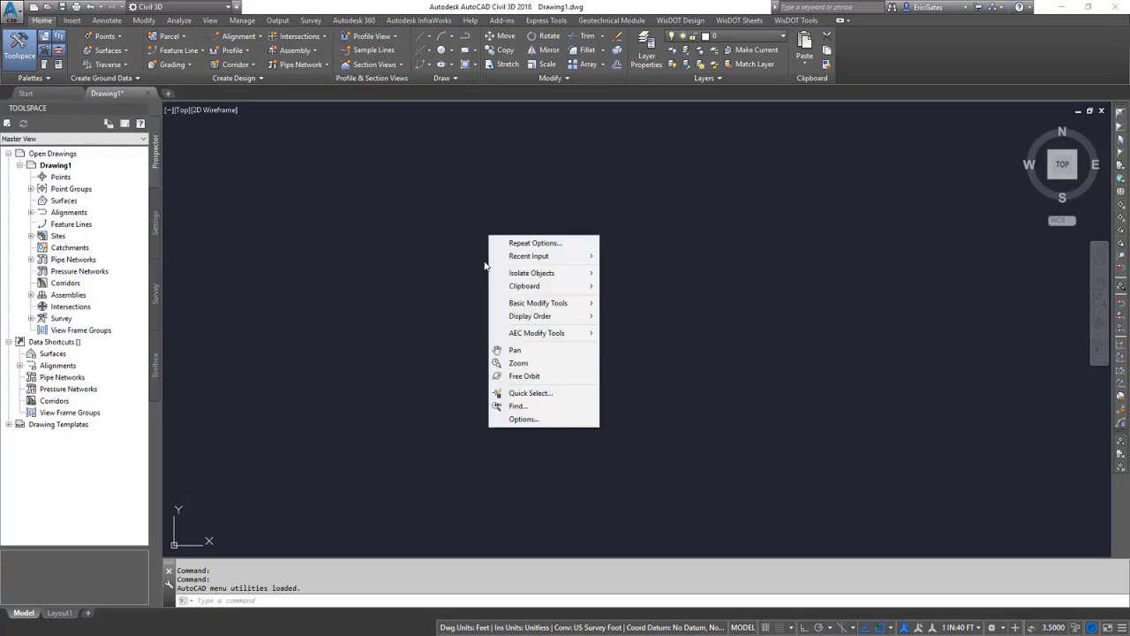
{"action": "left_click", "coordinate": [528, 420]}
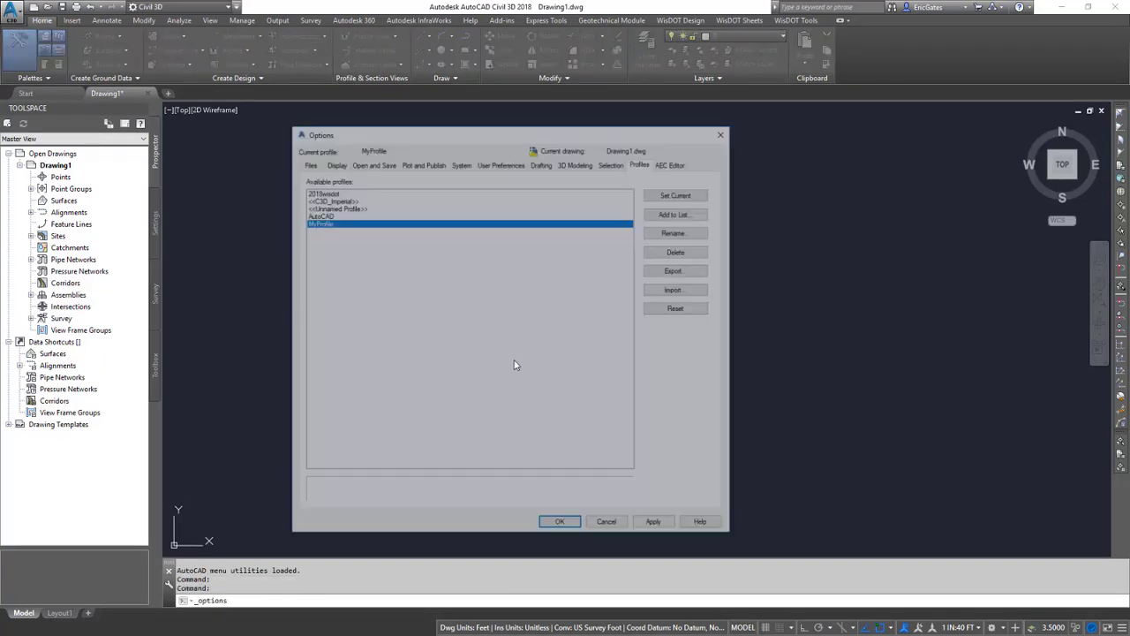
{"action": "left_click", "coordinate": [318, 193]}
{"action": "left_click", "coordinate": [658, 196]}
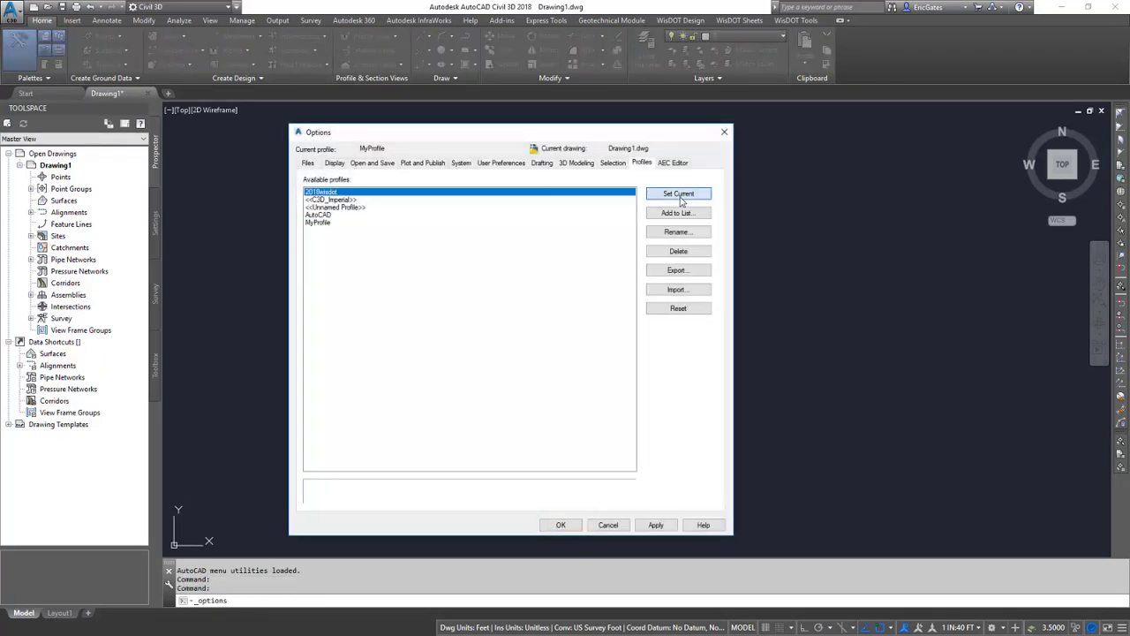
{"action": "left_click", "coordinate": [655, 526]}
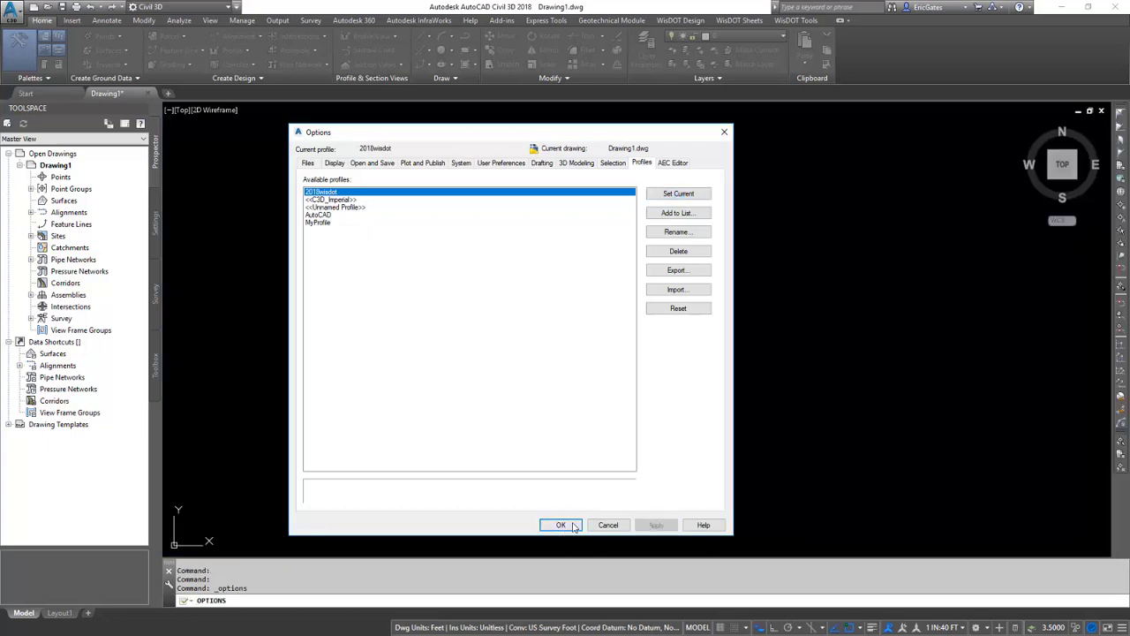
{"action": "left_click", "coordinate": [561, 524]}
Step: Review the available profiles in the Options and close them without making changes
{"action": "right_click", "coordinate": [468, 200]}
{"action": "left_click", "coordinate": [500, 383]}
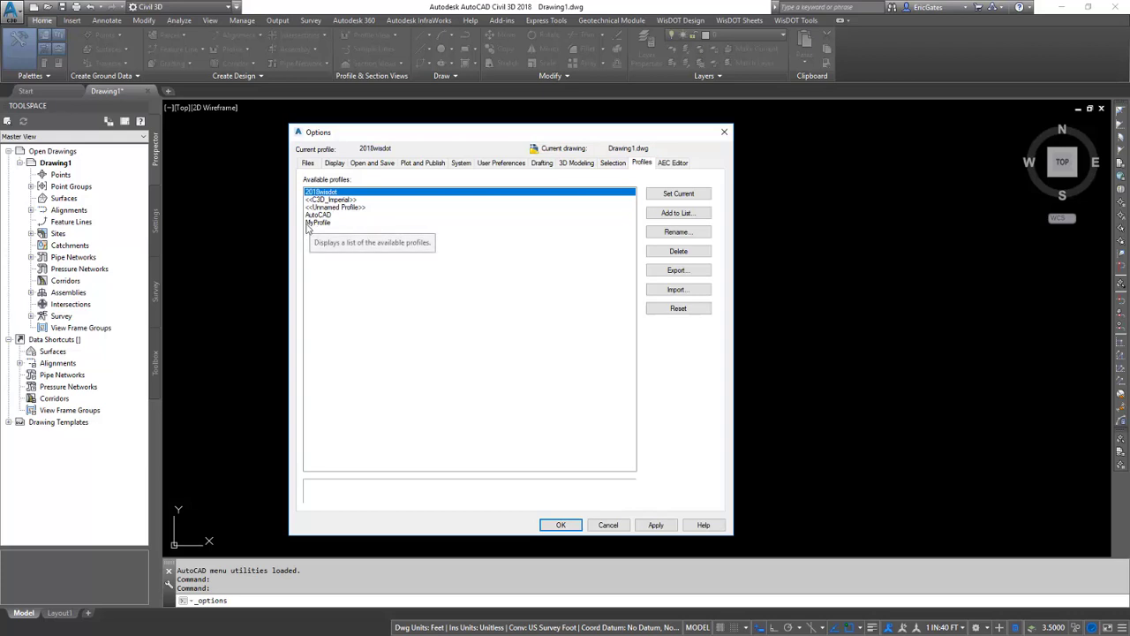
{"action": "left_click", "coordinate": [608, 526]}
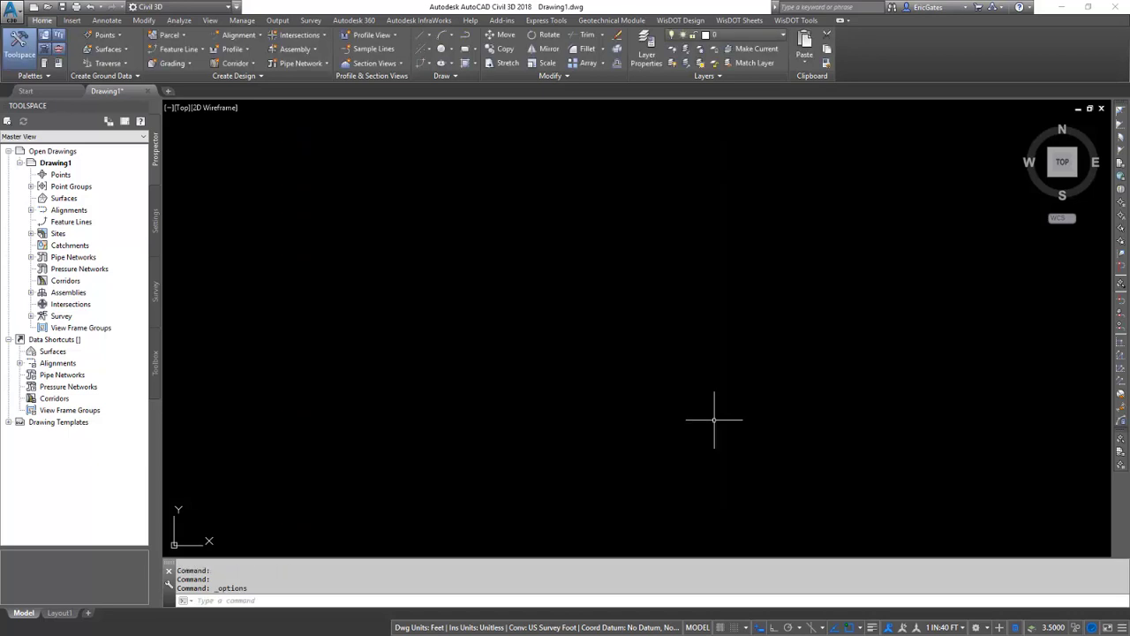
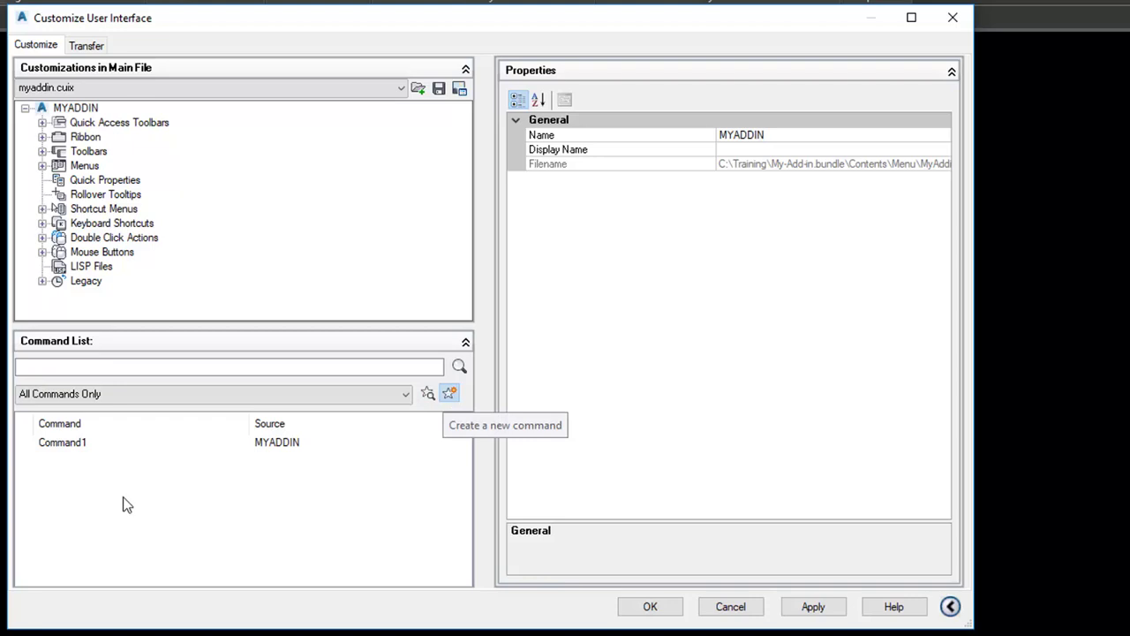
Step: Rename Command1 in the myaddin.cuix command list as MYPROFILESET
{"action": "right_click", "coordinate": [71, 442]}
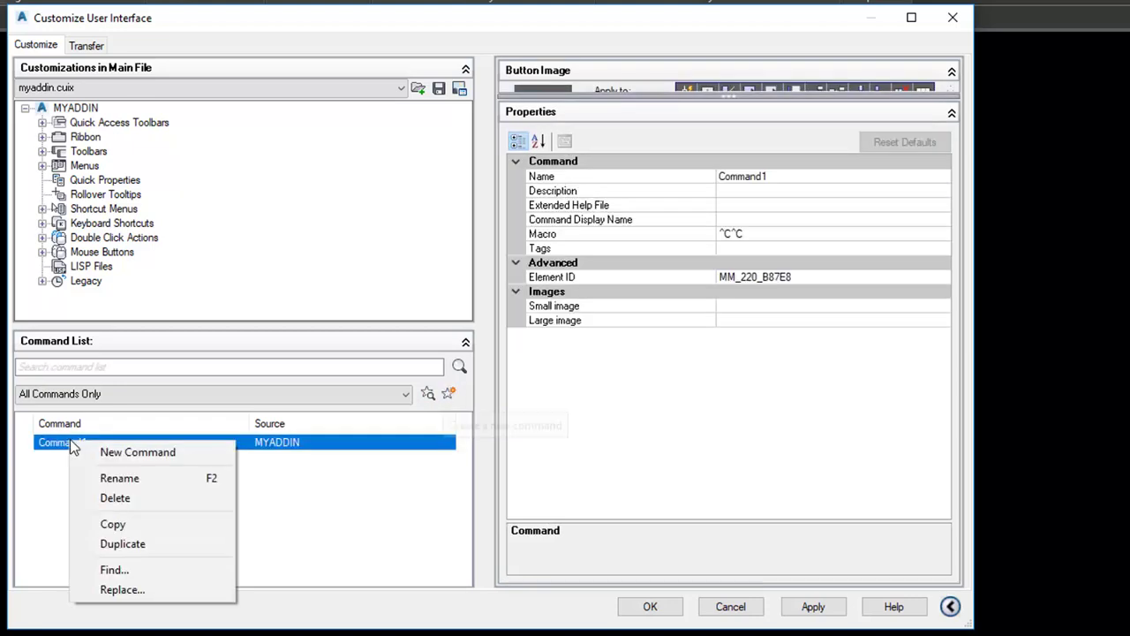
{"action": "left_click", "coordinate": [115, 479]}
{"action": "type", "text": "MYPROFILESET"}
{"action": "key", "text": "Return"}
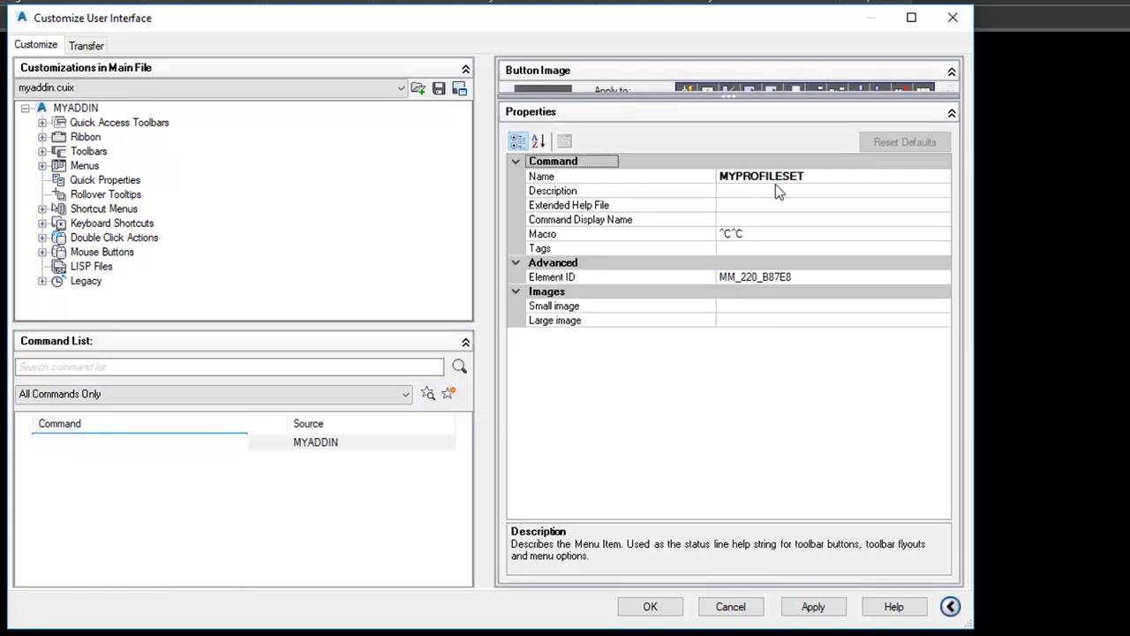
Step: Set the MYPROFILESET command's macro to ^C^C_(C:MYPROFILESET)
{"action": "left_click", "coordinate": [777, 190]}
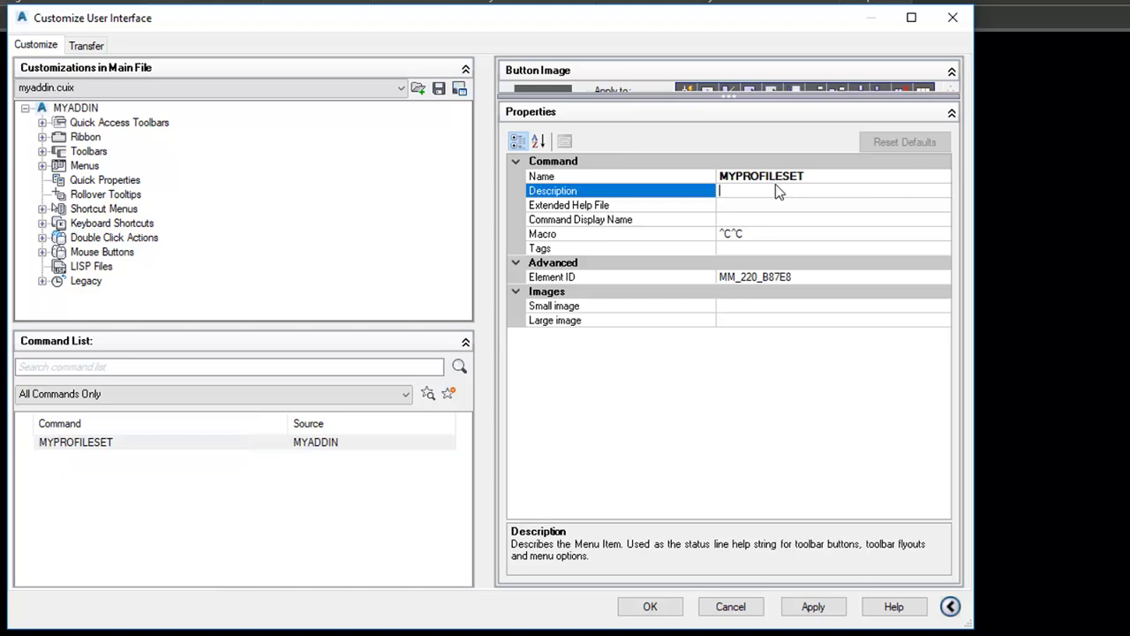
{"action": "left_click", "coordinate": [747, 234]}
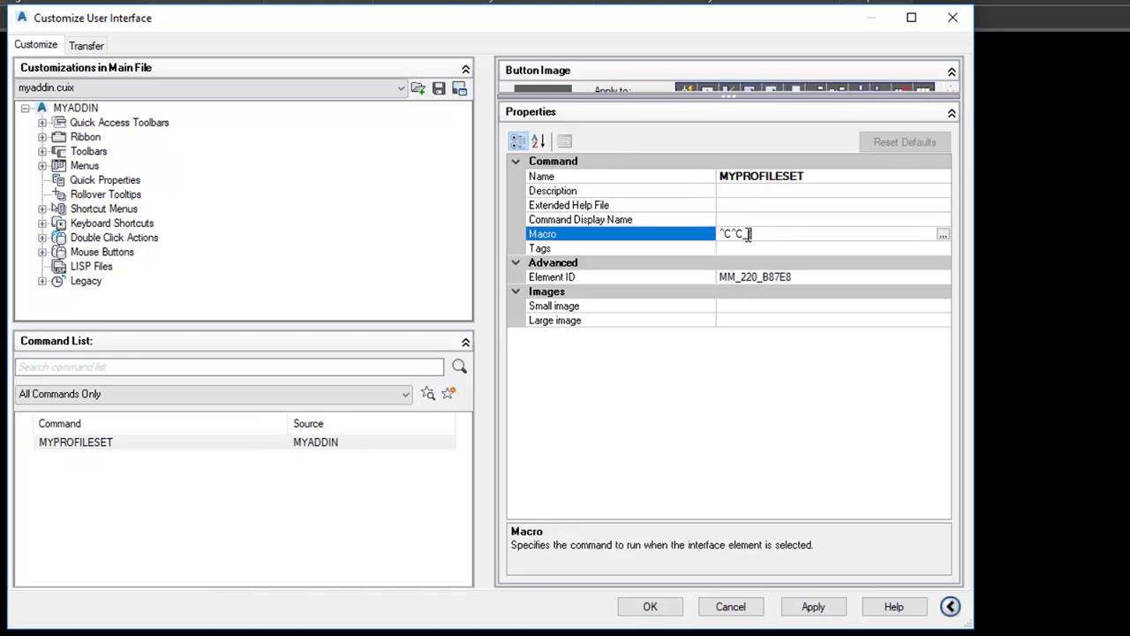
{"action": "type", "text": "(C:MYPROFILESET"}
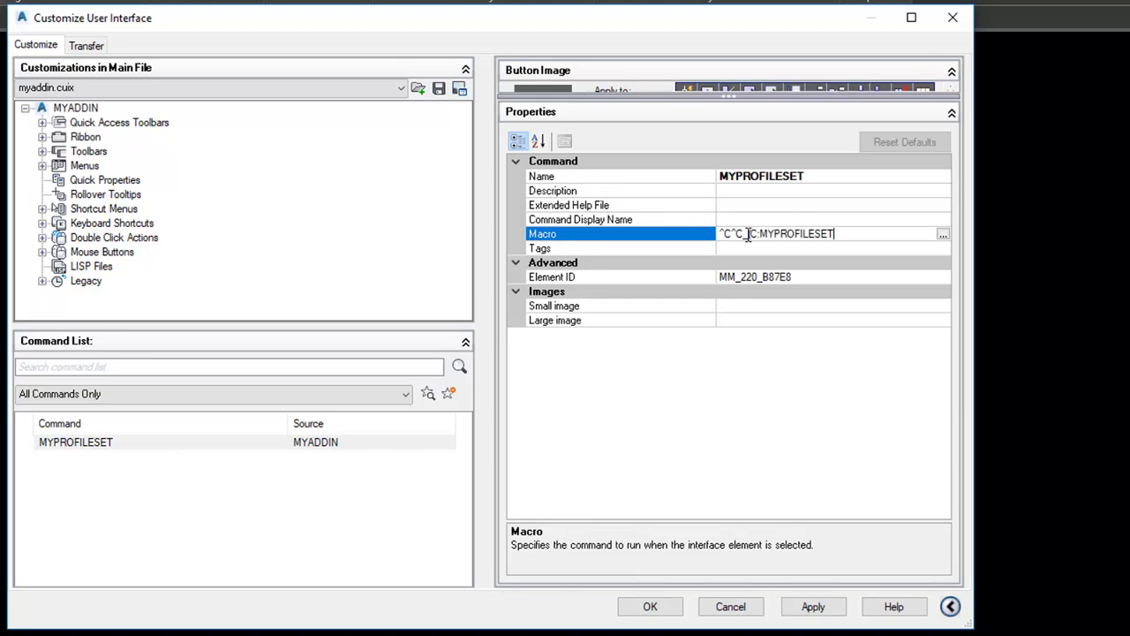
{"action": "type", "text": ")"}
{"action": "left_click", "coordinate": [737, 248]}
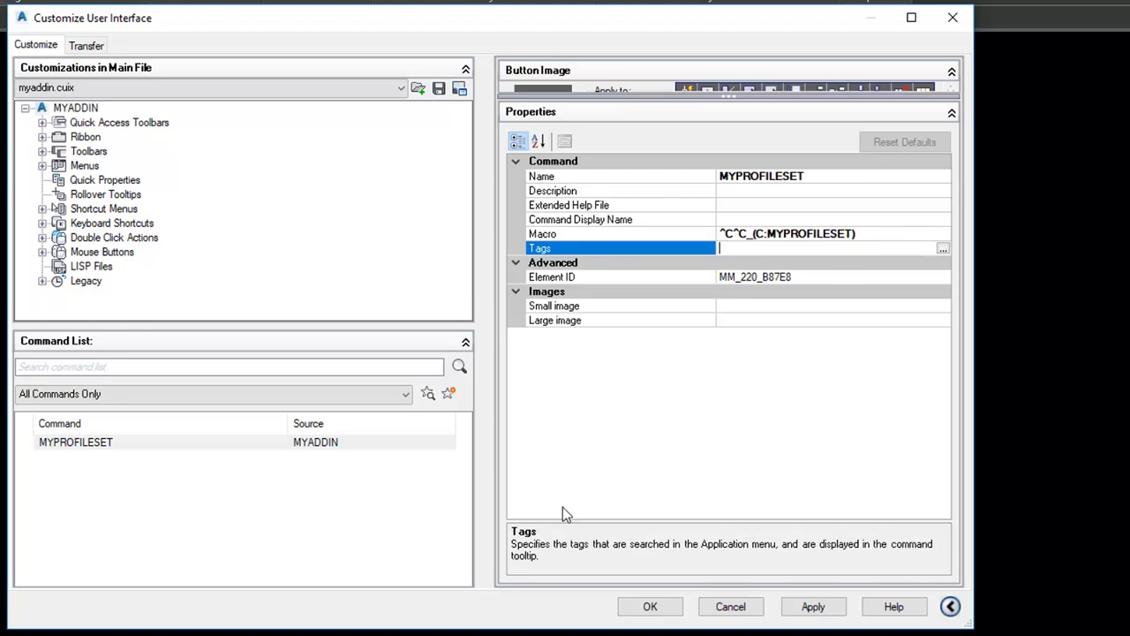
Step: Create a second command named WIPROFILESET and set its macro to ^C^C_(WIPROFILESET)
{"action": "left_click", "coordinate": [449, 393]}
{"action": "right_click", "coordinate": [76, 446]}
{"action": "left_click", "coordinate": [133, 479]}
{"action": "type", "text": "WIPROFILESET"}
{"action": "left_click", "coordinate": [761, 233]}
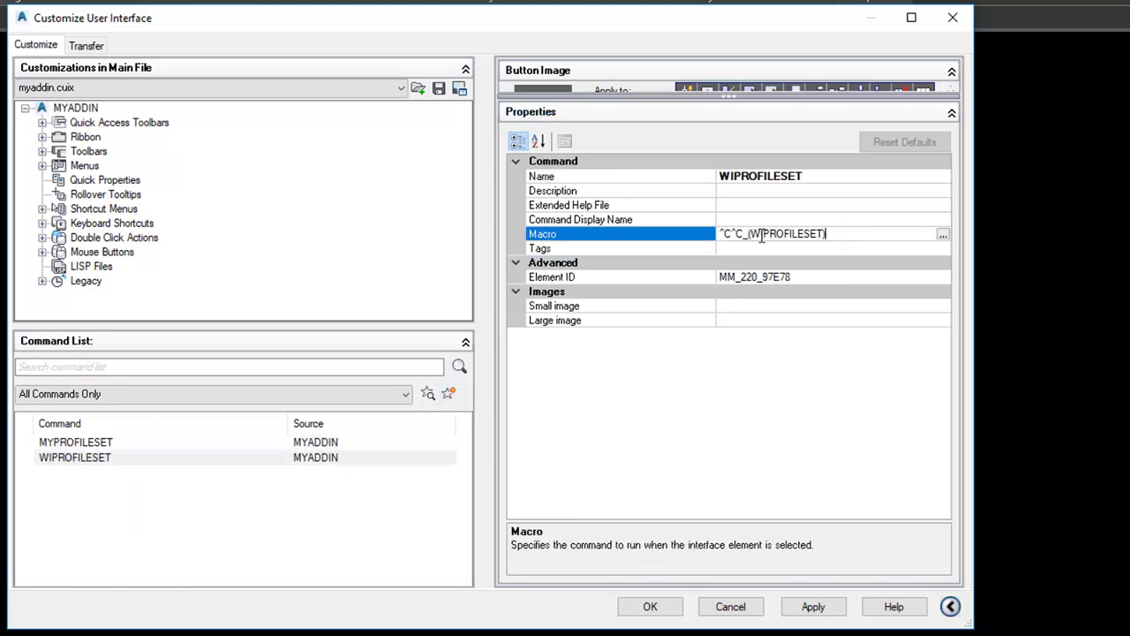
{"action": "left_click", "coordinate": [766, 204]}
{"action": "left_click", "coordinate": [739, 190]}
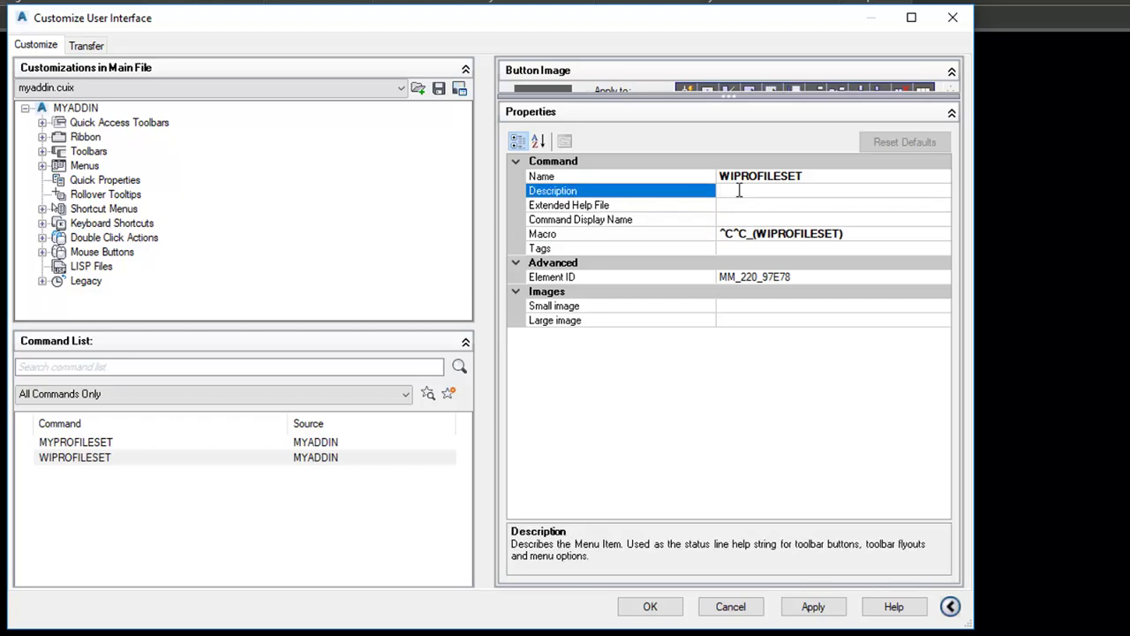
Step: Set the command display names to WisDOT Profile for WIPROFILESET and My Profile for MYPROFILESET
{"action": "left_click", "coordinate": [729, 219]}
{"action": "type", "text": "WisDOT Profile"}
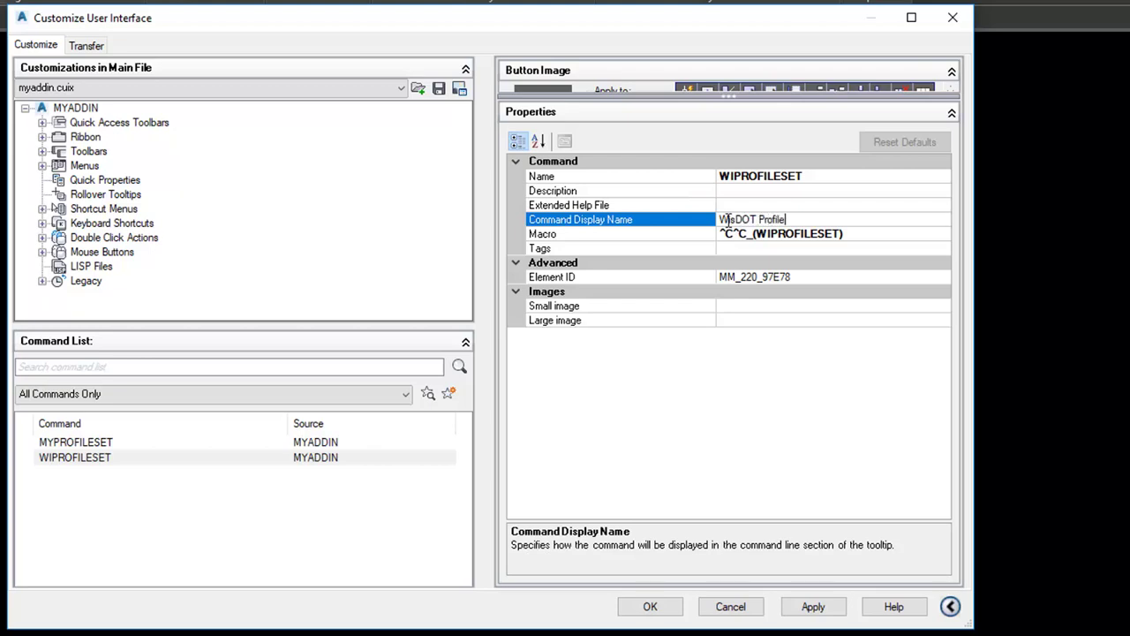
{"action": "left_click", "coordinate": [76, 442]}
{"action": "left_click", "coordinate": [739, 220]}
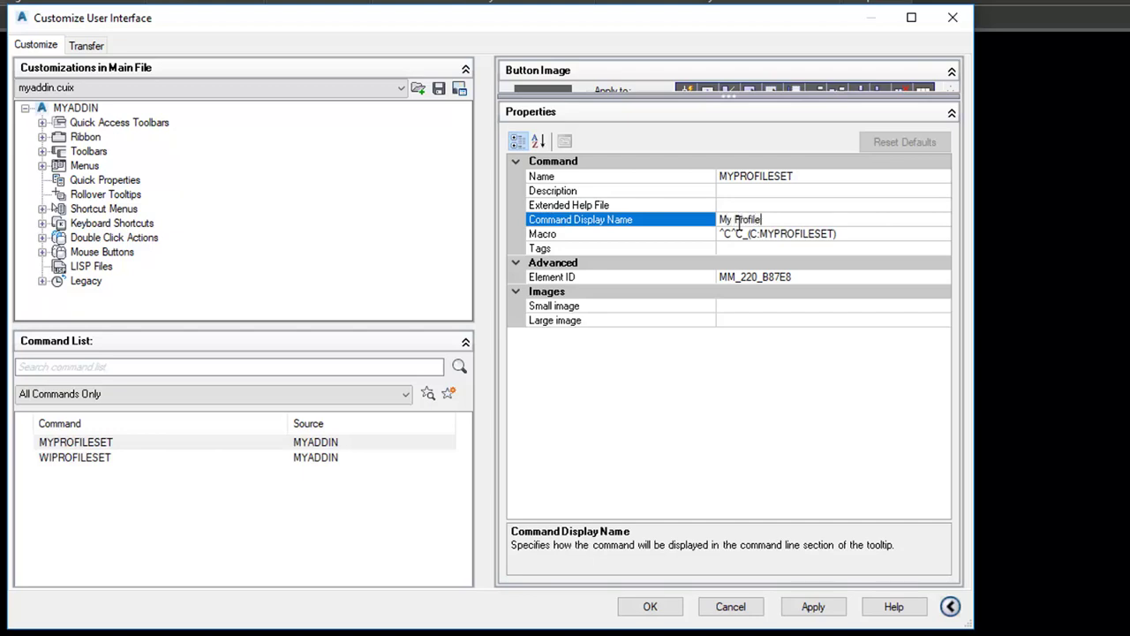
{"action": "type", "text": "My Profile"}
{"action": "left_click", "coordinate": [759, 248]}
Step: Create a ribbon panel named MyProileSwitch and add the MYPROFILESET and WIPROFILESET commands to its Row 1
{"action": "left_click", "coordinate": [41, 137]}
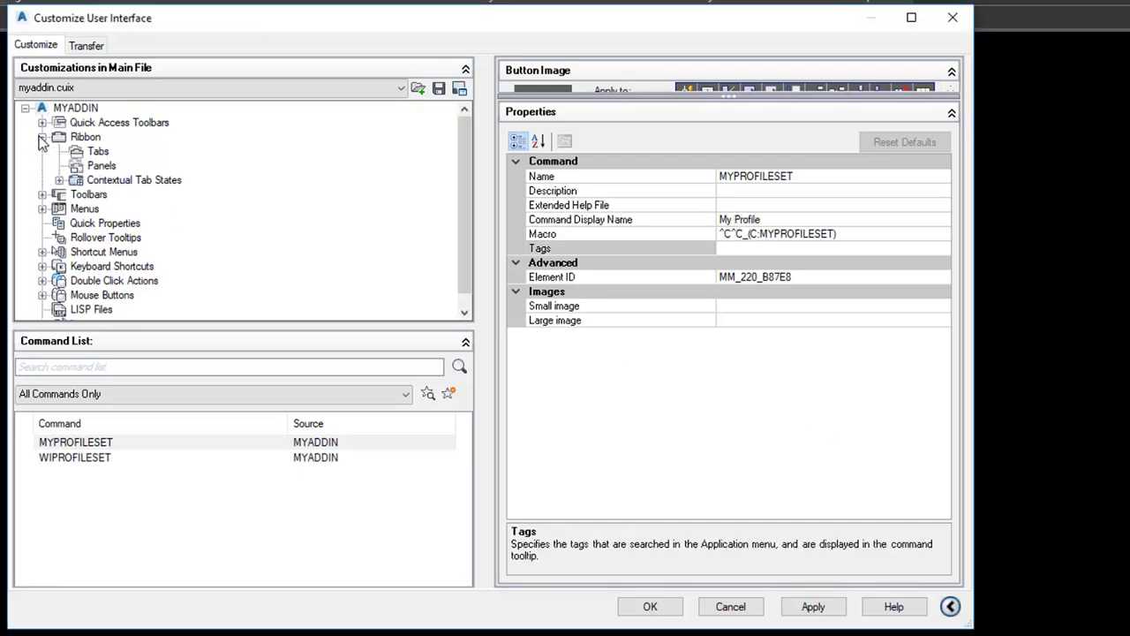
{"action": "right_click", "coordinate": [102, 167]}
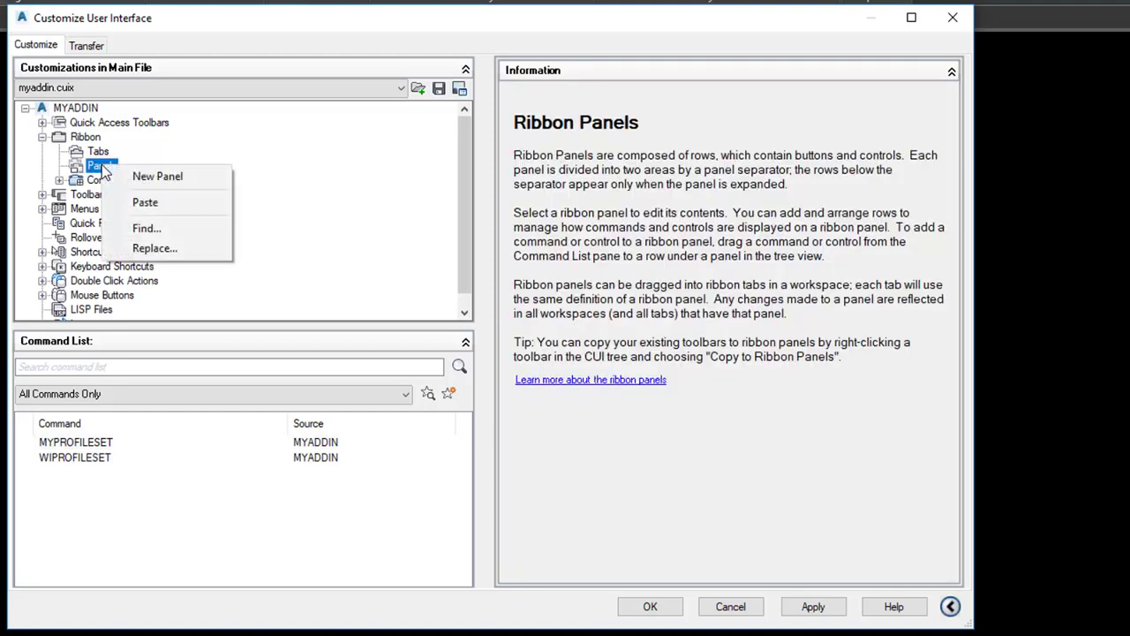
{"action": "left_click", "coordinate": [161, 179]}
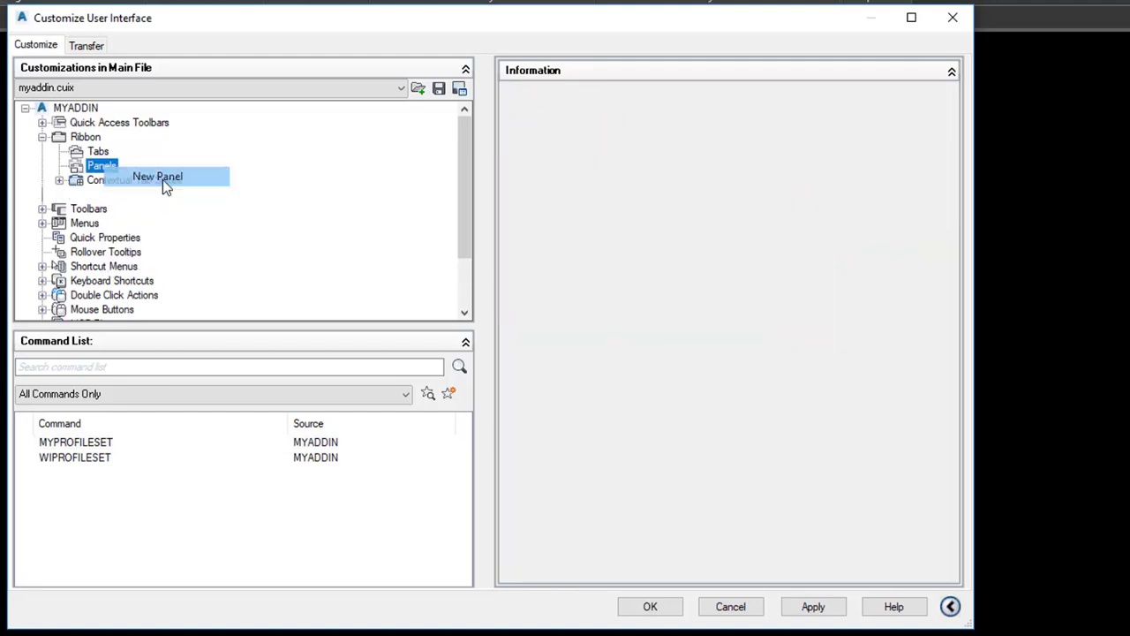
{"action": "type", "text": "MyProf"}
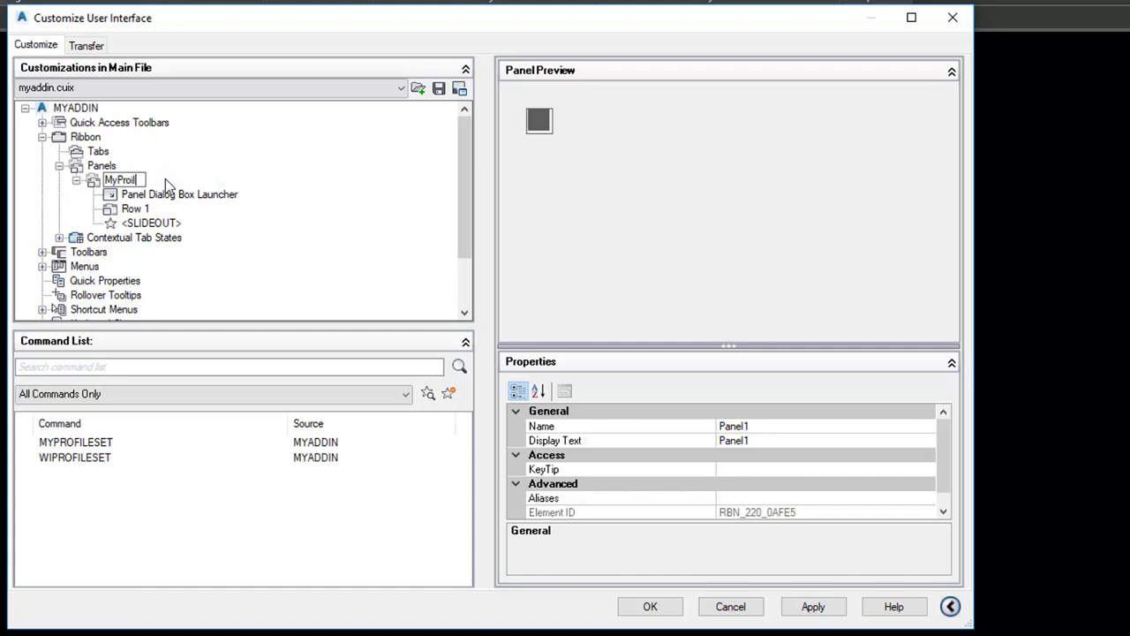
{"action": "type", "text": "ileSwitch"}
{"action": "key", "text": "Return"}
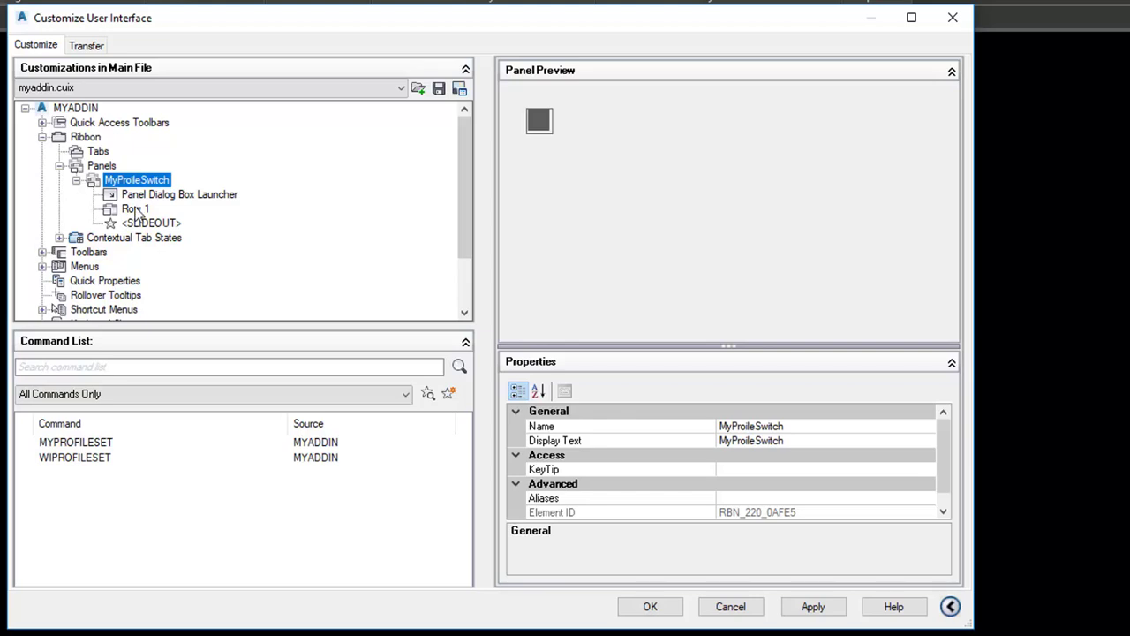
{"action": "left_click_drag", "start_coordinate": [79, 447], "coordinate": [130, 141]}
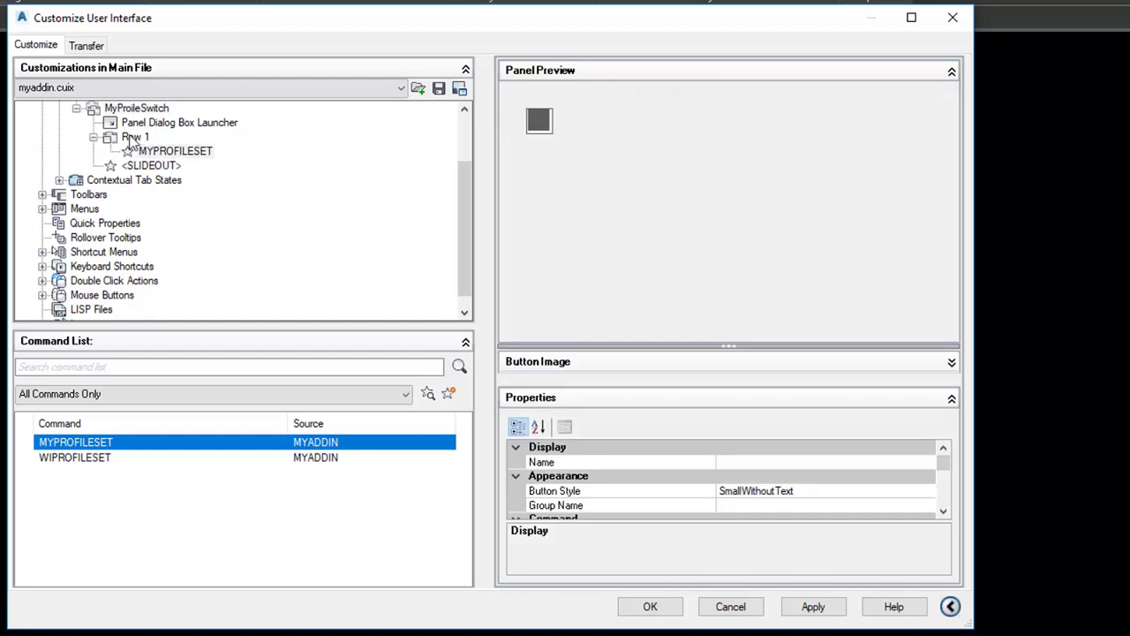
{"action": "left_click_drag", "start_coordinate": [85, 458], "coordinate": [144, 150]}
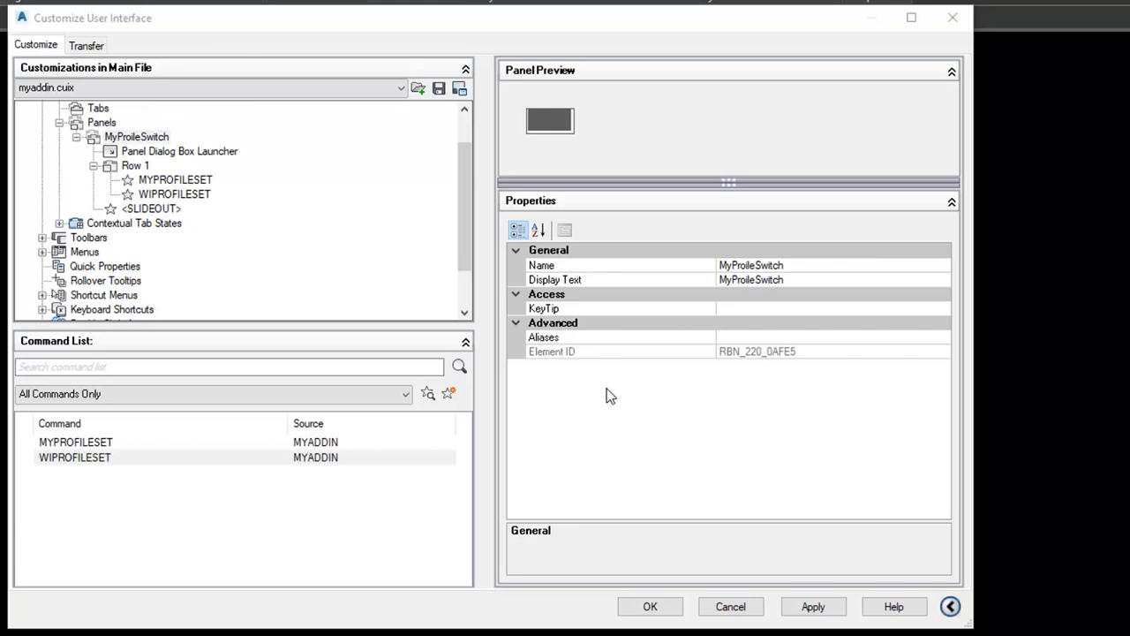
Step: Name the panel's two ribbon items MY PROFILE for MYPROFILESET and WisDOT Profile for WIPROFILESET
{"action": "left_click", "coordinate": [170, 183]}
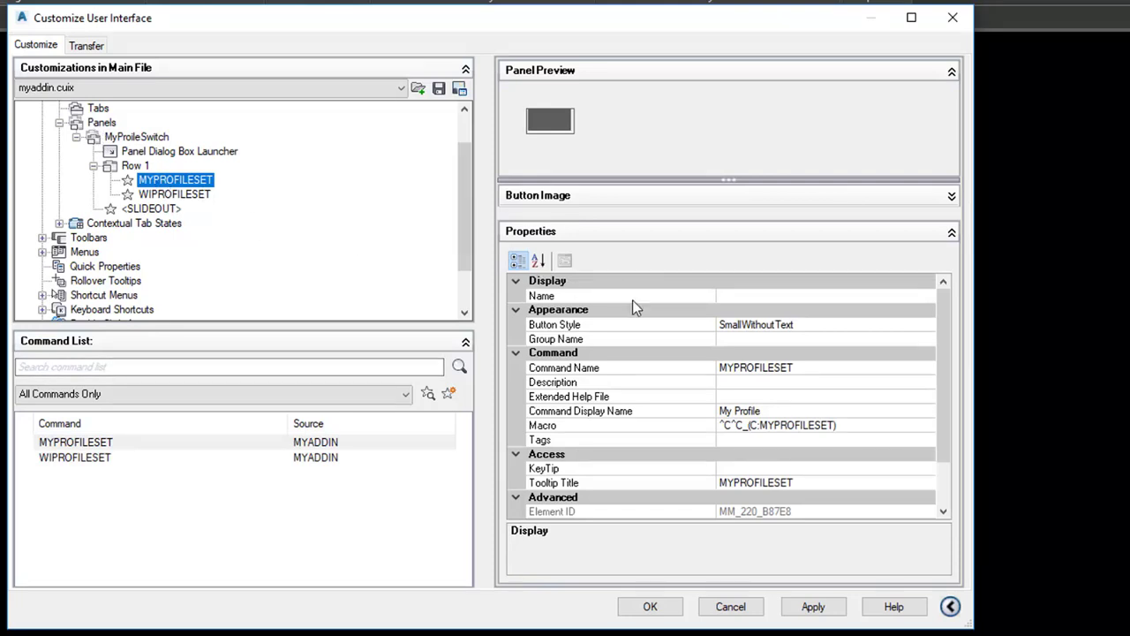
{"action": "left_click", "coordinate": [730, 295]}
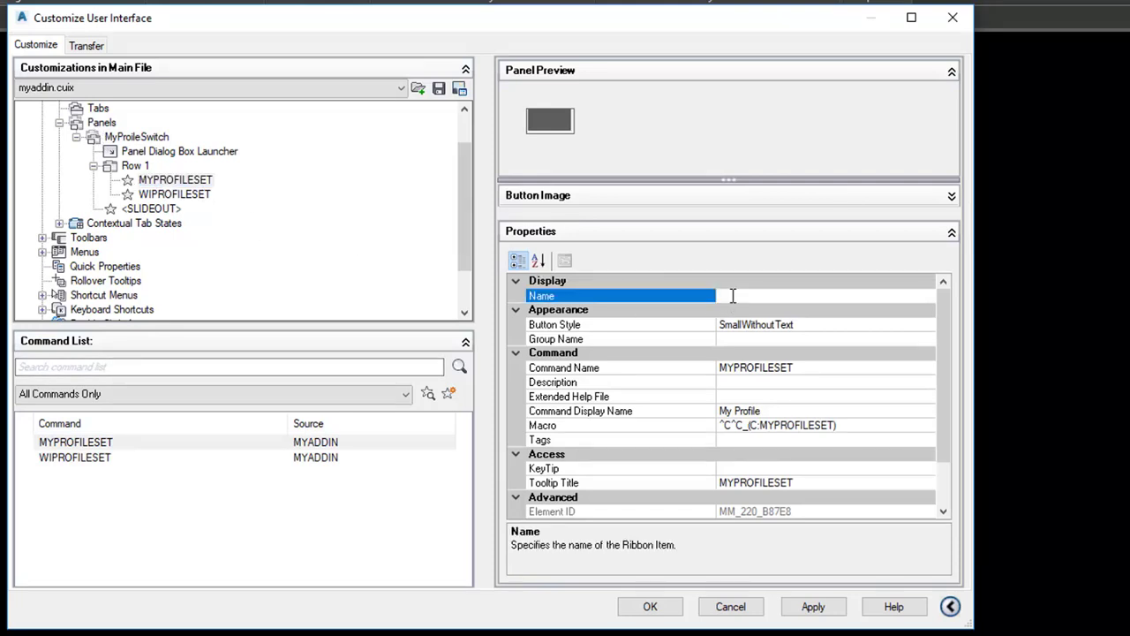
{"action": "type", "text": "MYPROFILE"}
{"action": "left_click", "coordinate": [732, 295]}
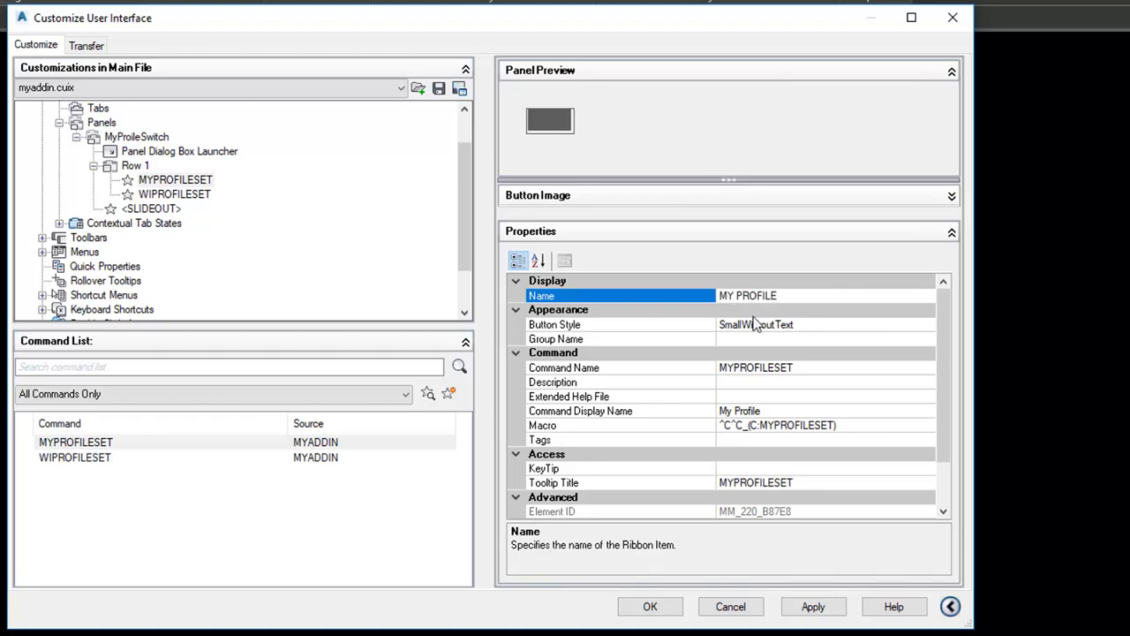
{"action": "left_click", "coordinate": [189, 198]}
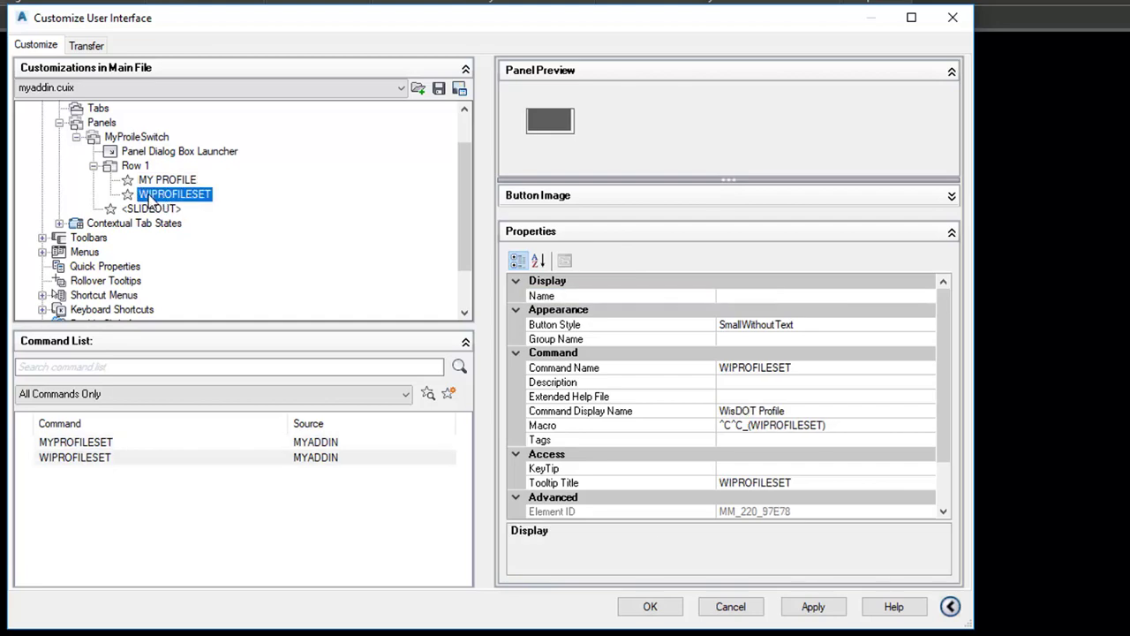
{"action": "left_click", "coordinate": [735, 296]}
{"action": "type", "text": "WisDOT Profile"}
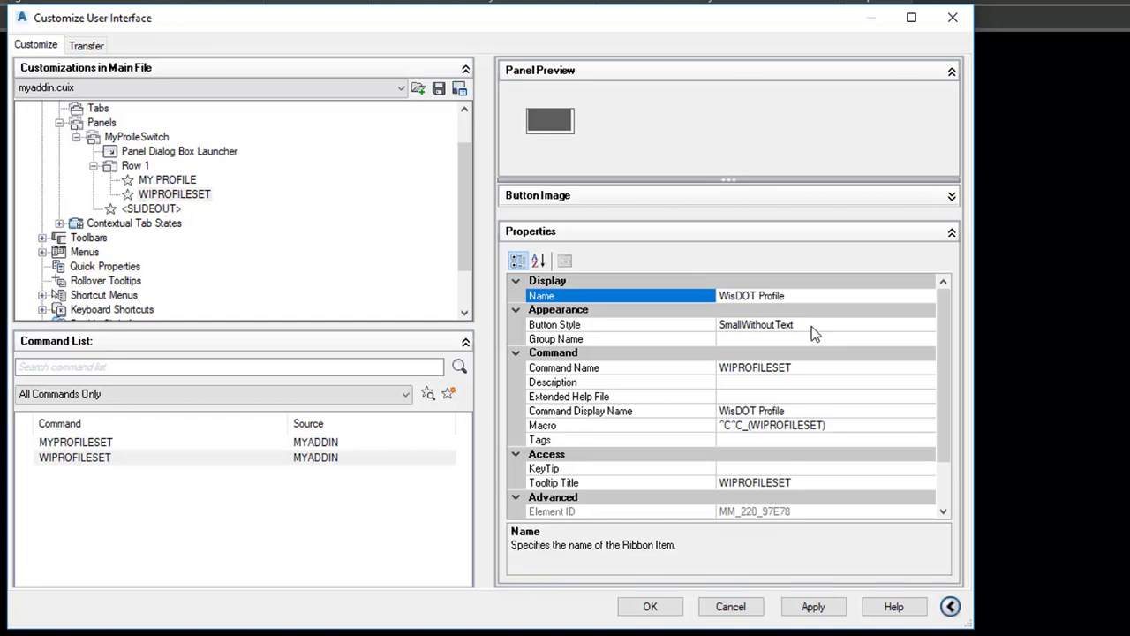
Step: Set the button style of the WisDOT Profile and MY PROFILE items to SmallWithText and check the panel preview
{"action": "left_click", "coordinate": [813, 325]}
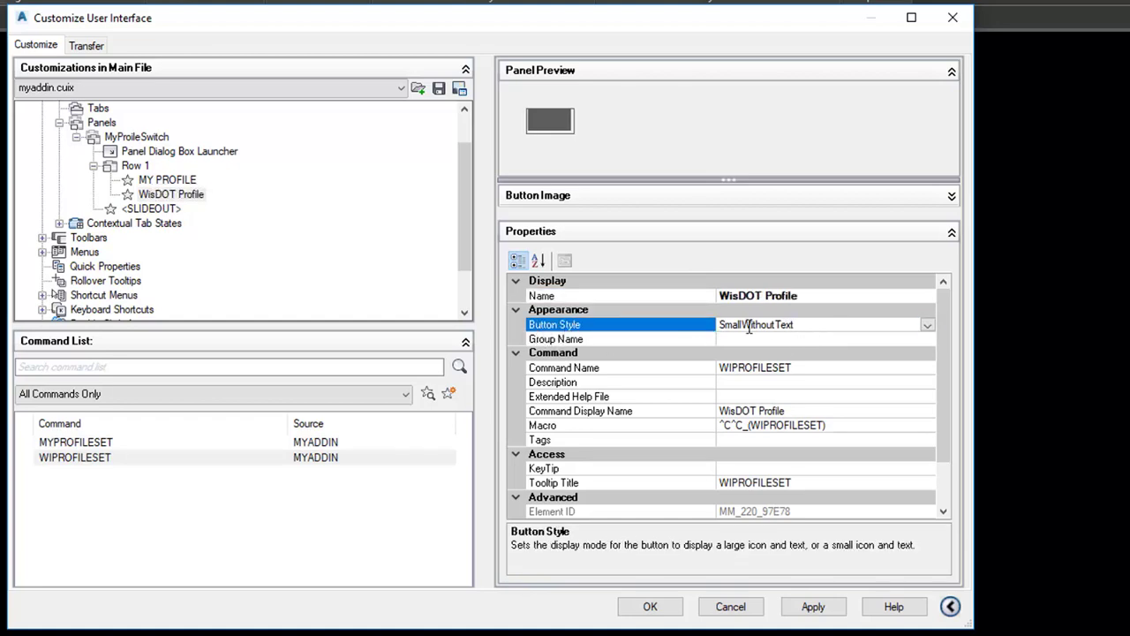
{"action": "left_click", "coordinate": [927, 325]}
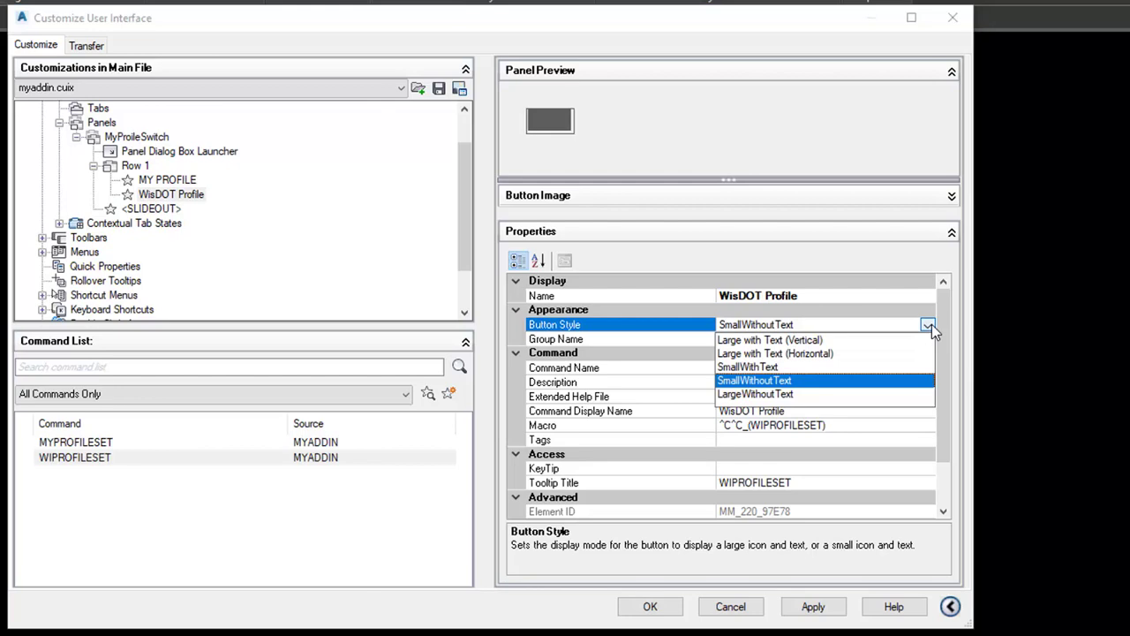
{"action": "left_click", "coordinate": [746, 366]}
{"action": "left_click", "coordinate": [166, 180]}
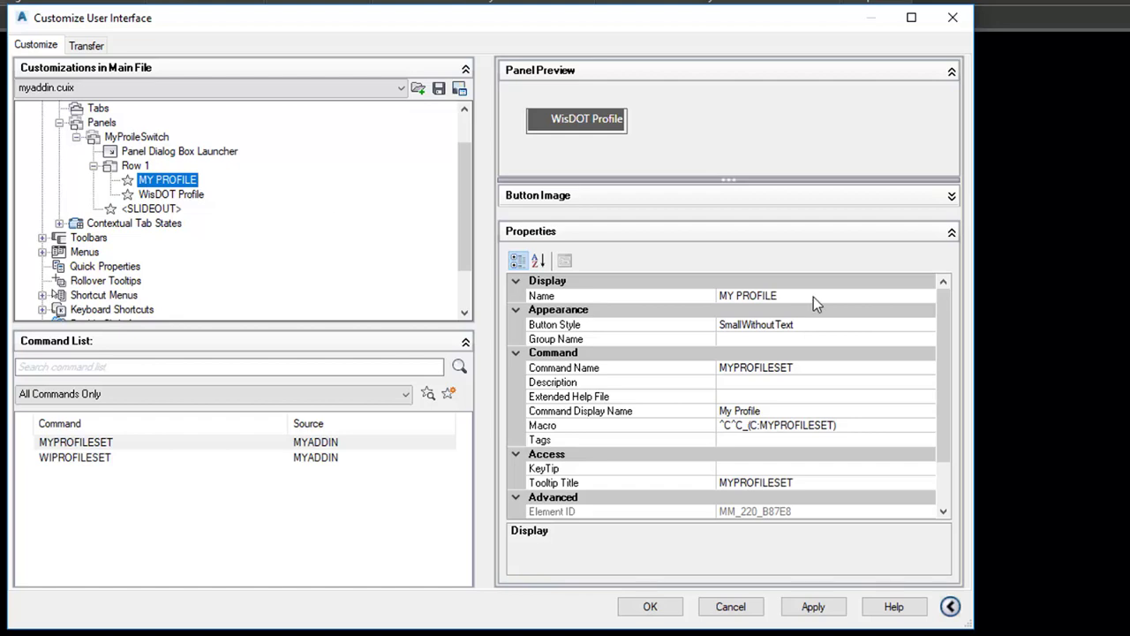
{"action": "left_click", "coordinate": [836, 326]}
{"action": "left_click", "coordinate": [927, 325]}
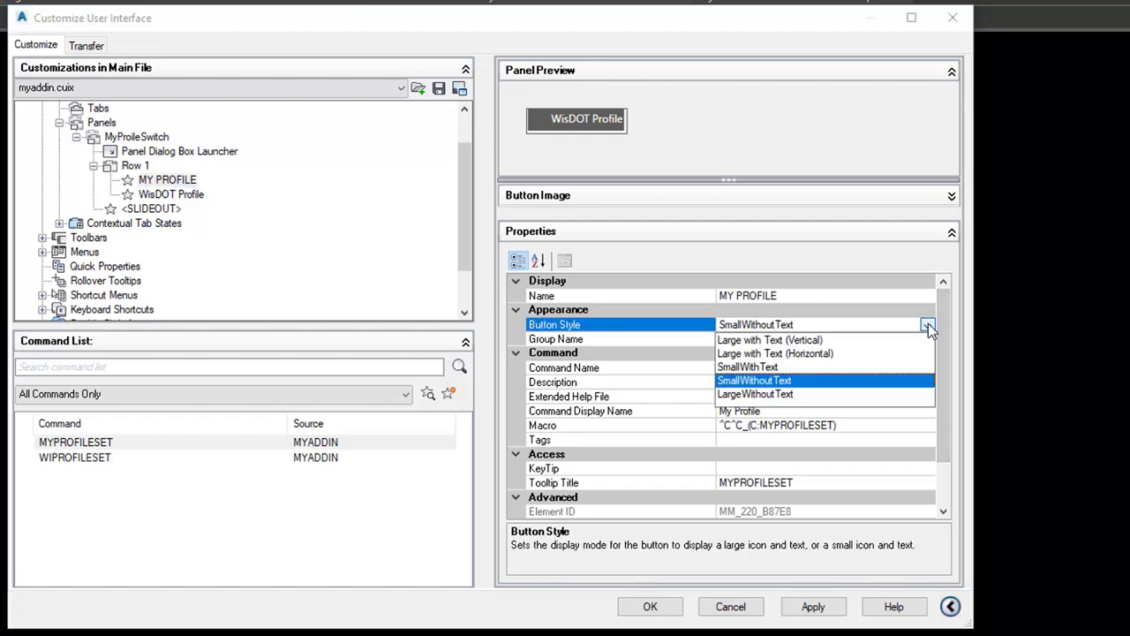
{"action": "left_click", "coordinate": [733, 368]}
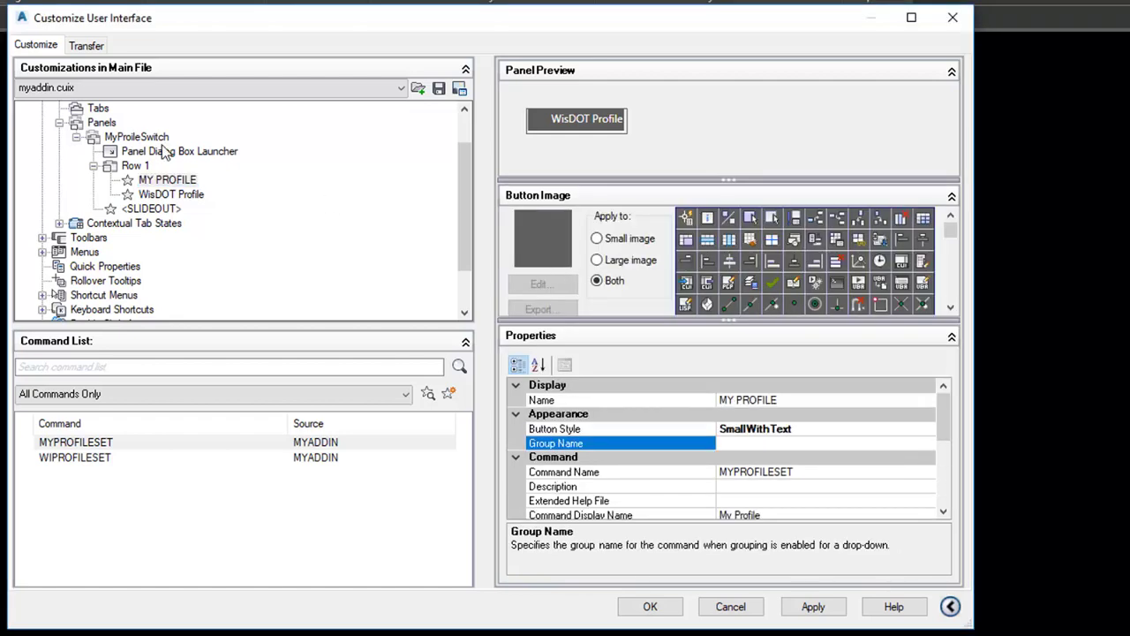
{"action": "left_click", "coordinate": [102, 124]}
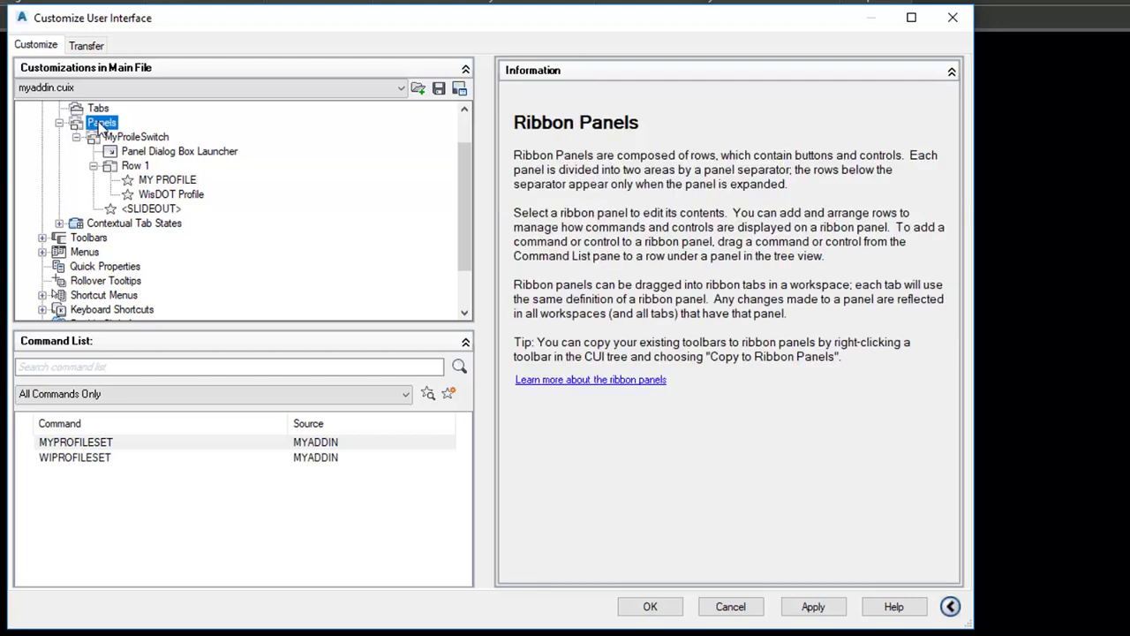
{"action": "left_click", "coordinate": [159, 139]}
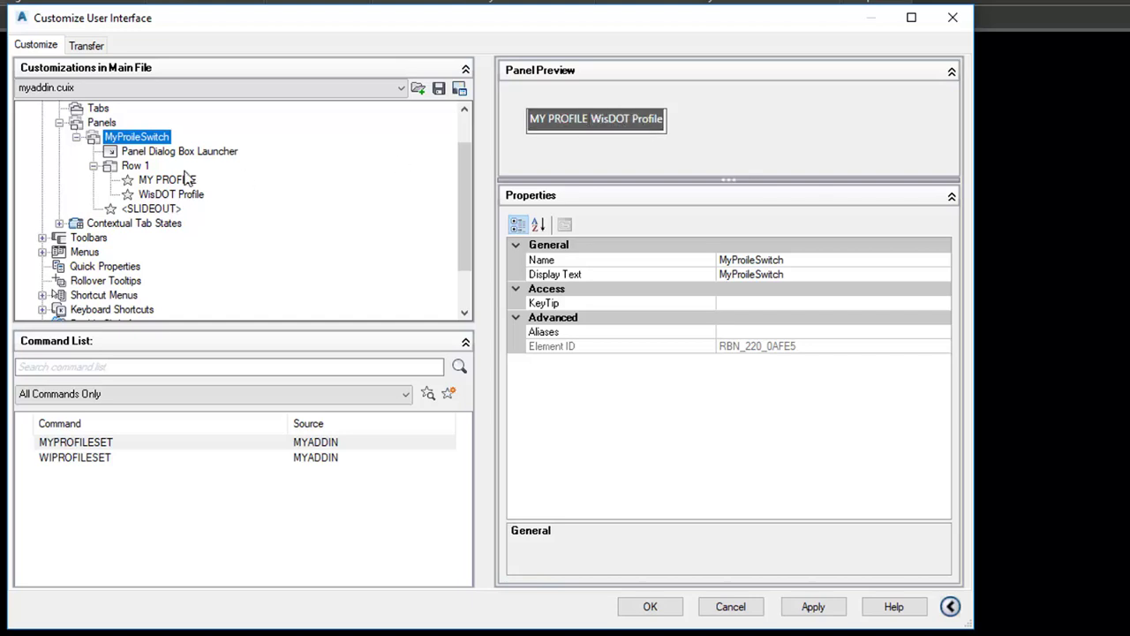
Step: Add a new row to the MyProileSwitch panel and arrange MY PROFILE in Row 1 above WisDOT Profile in Row 2
{"action": "left_click", "coordinate": [134, 166]}
{"action": "right_click", "coordinate": [134, 168]}
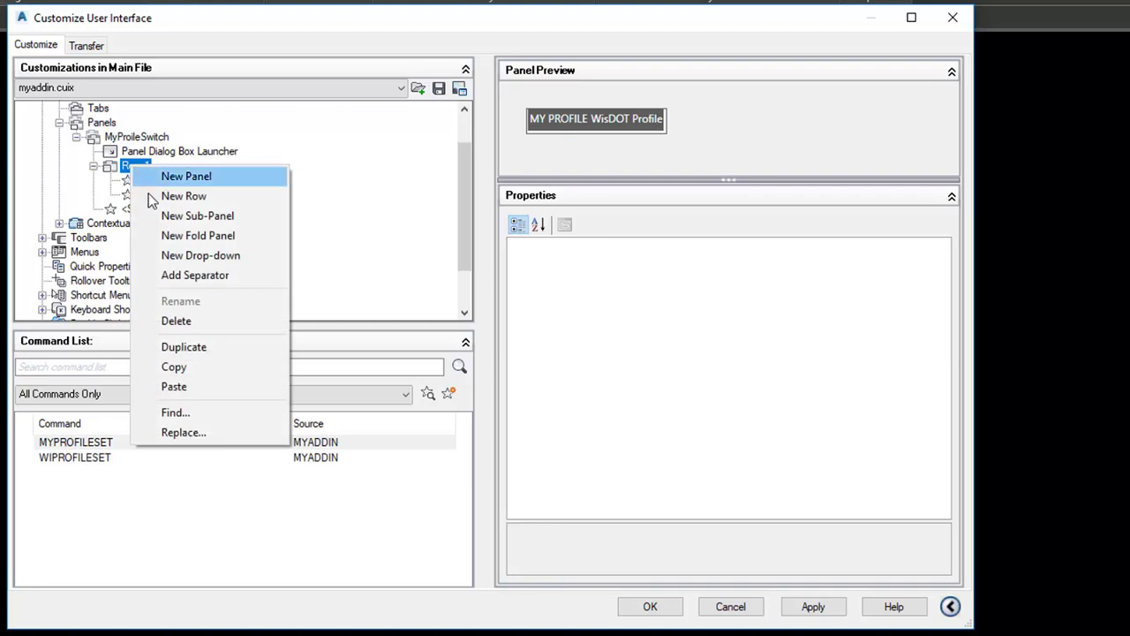
{"action": "left_click", "coordinate": [212, 196]}
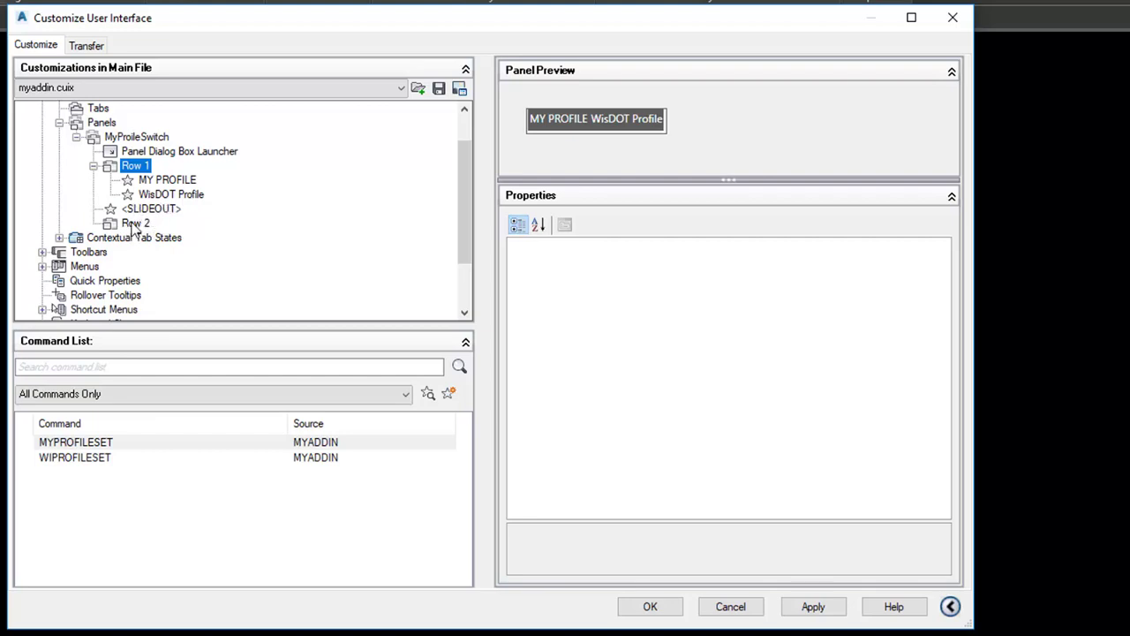
{"action": "left_click_drag", "start_coordinate": [131, 226], "coordinate": [118, 168]}
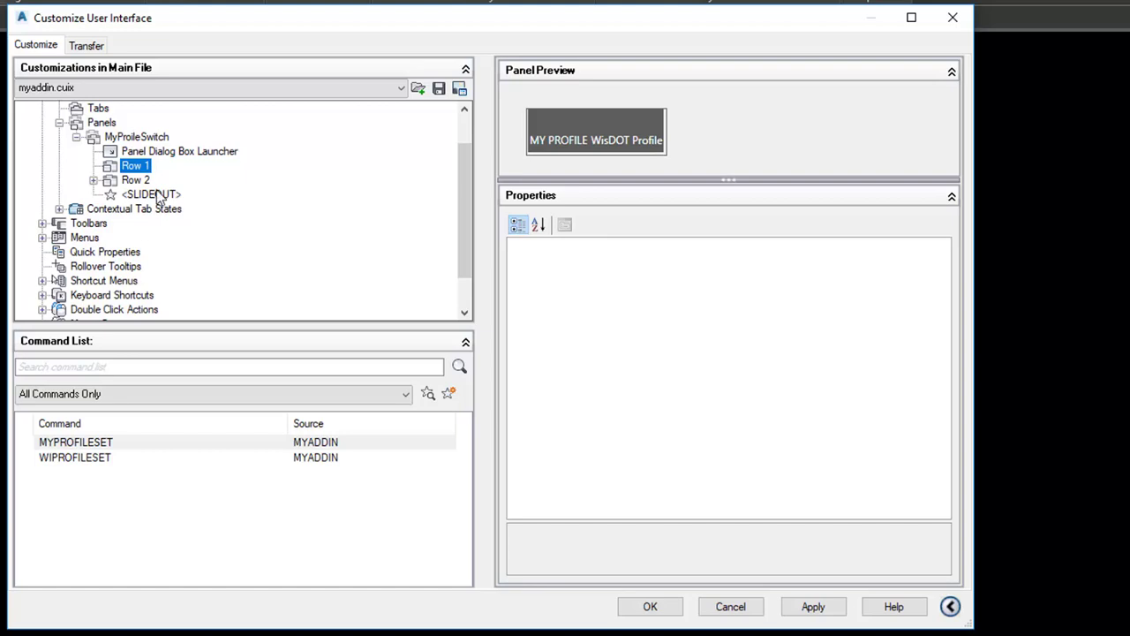
{"action": "left_click", "coordinate": [93, 180]}
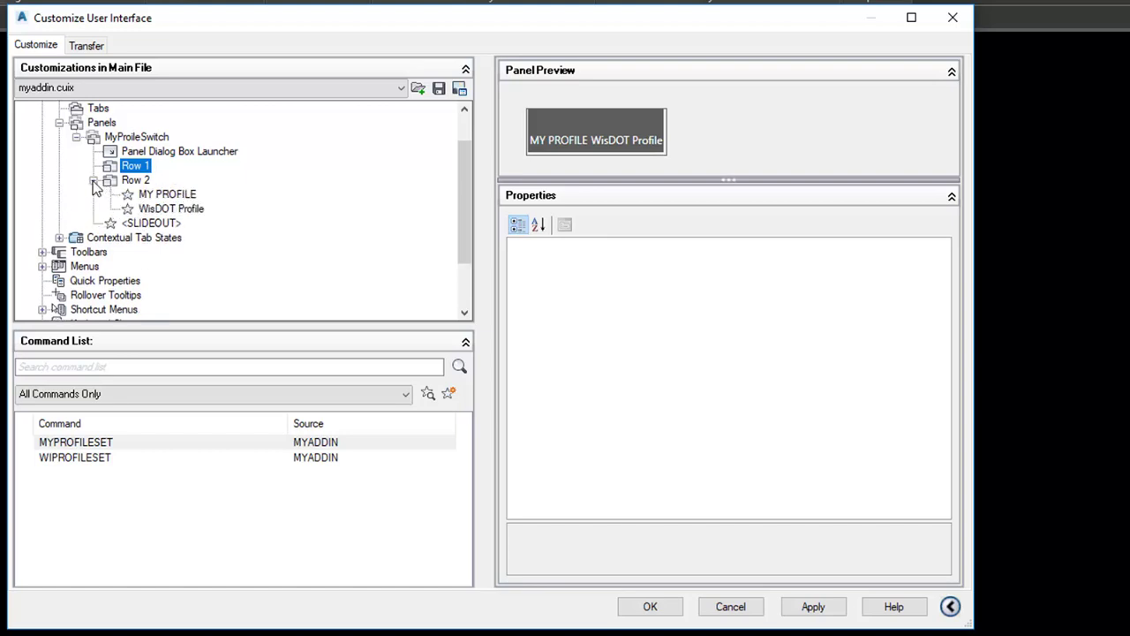
{"action": "left_click", "coordinate": [167, 197]}
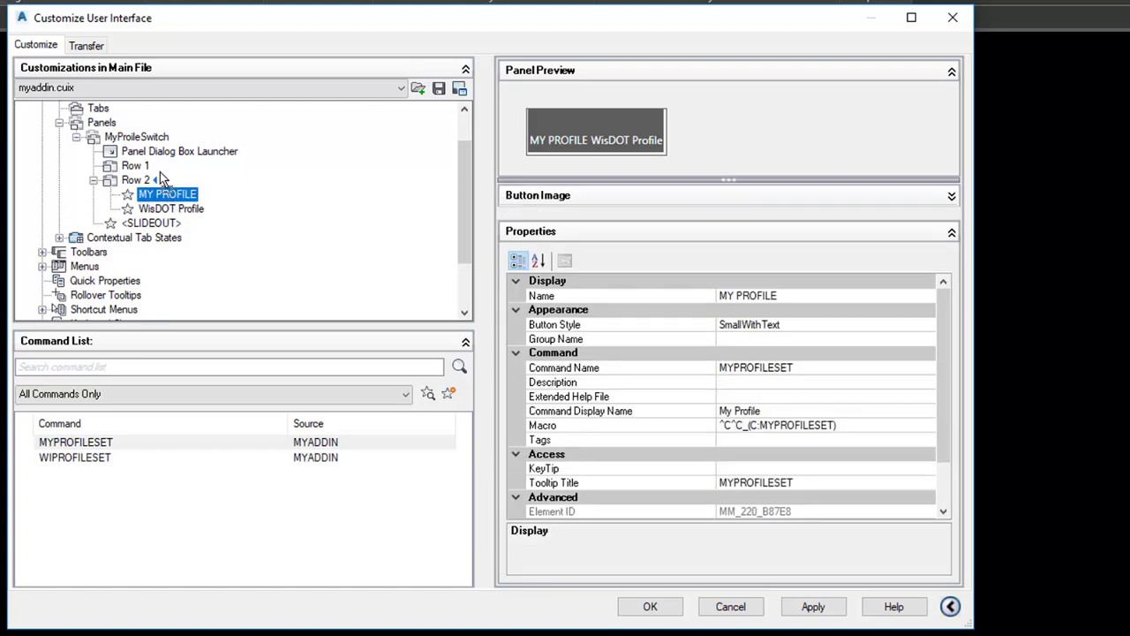
{"action": "left_click_drag", "start_coordinate": [141, 173], "coordinate": [138, 169]}
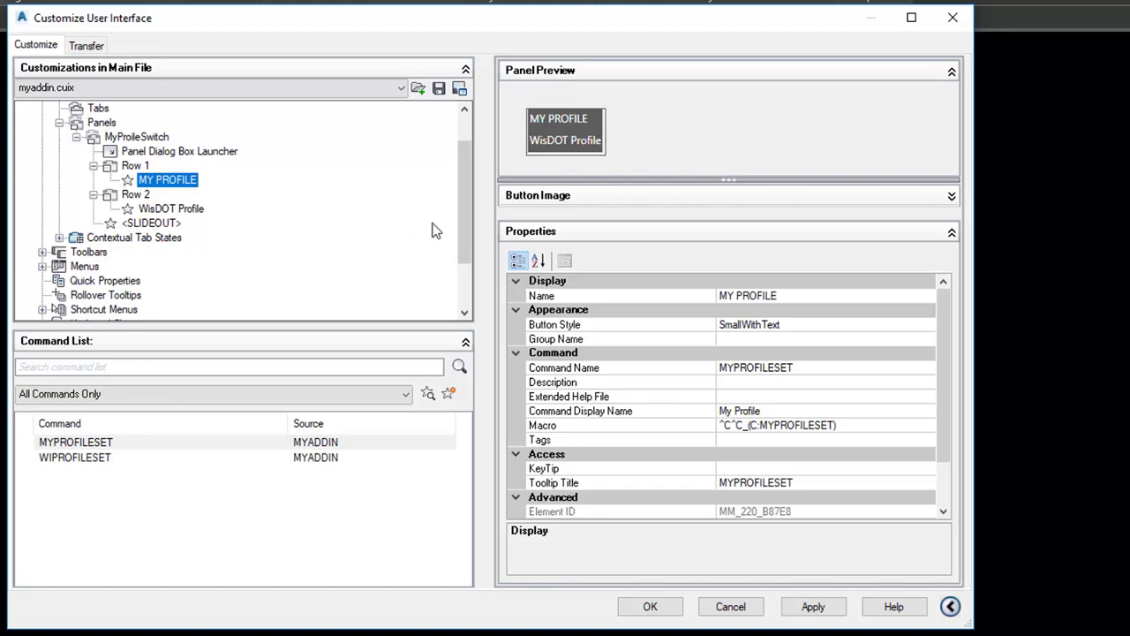
Step: Create a new ribbon tab named My Profile Switch in myaddin.cuix
{"action": "left_click_drag", "start_coordinate": [466, 163], "coordinate": [467, 139]}
{"action": "left_click", "coordinate": [99, 152]}
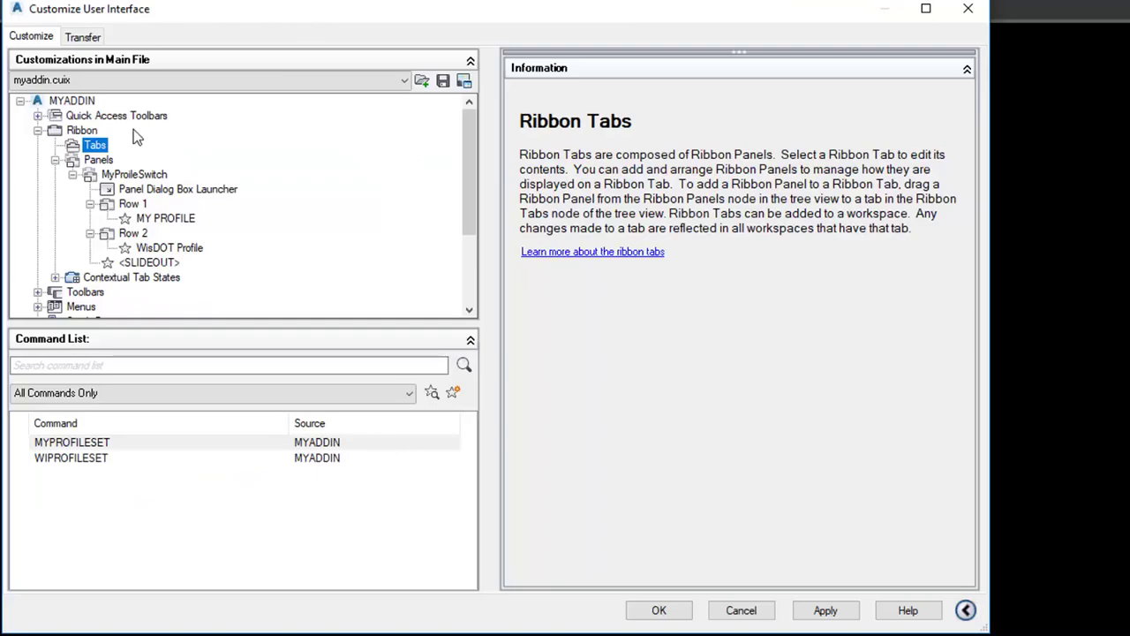
{"action": "right_click", "coordinate": [97, 148]}
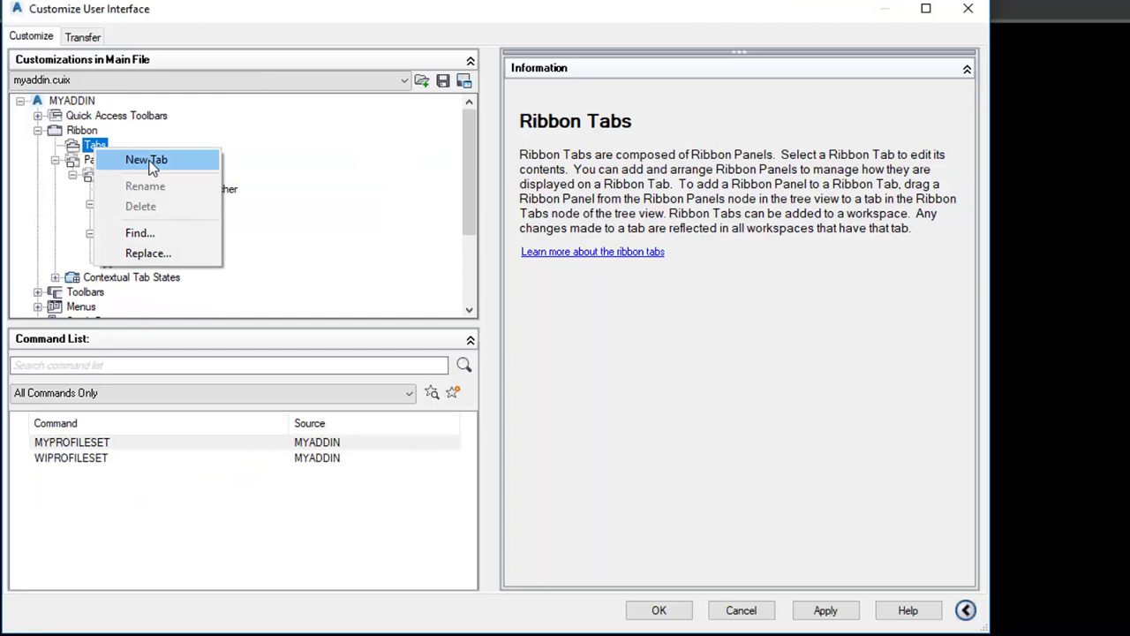
{"action": "left_click", "coordinate": [147, 160]}
{"action": "type", "text": "My Profile Switch"}
{"action": "key", "text": "Return"}
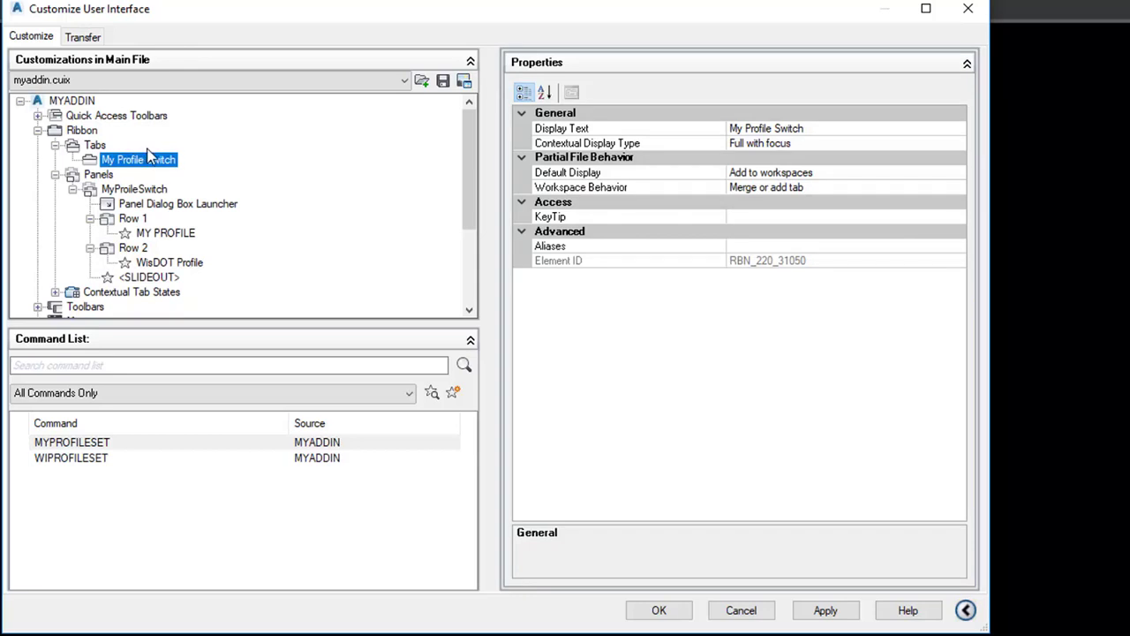
Step: Add the panel containing MY PROFILE and WisDOT Profile to the My Profile Switch tab and check the tab's Workspace Behavior property
{"action": "left_click", "coordinate": [124, 191]}
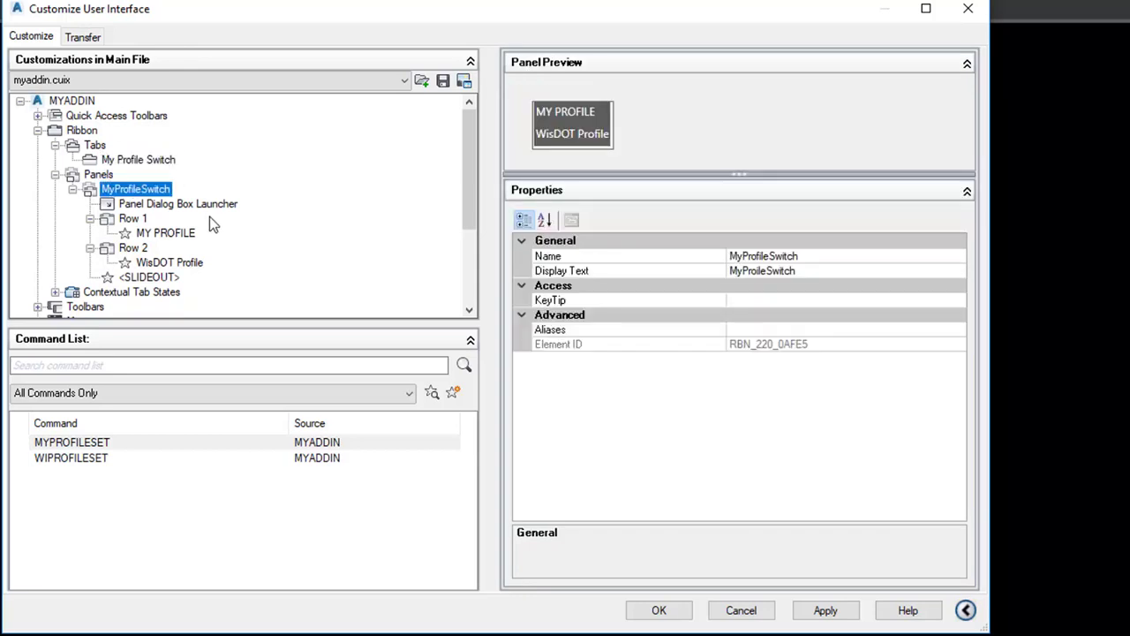
{"action": "left_click_drag", "start_coordinate": [121, 196], "coordinate": [113, 166]}
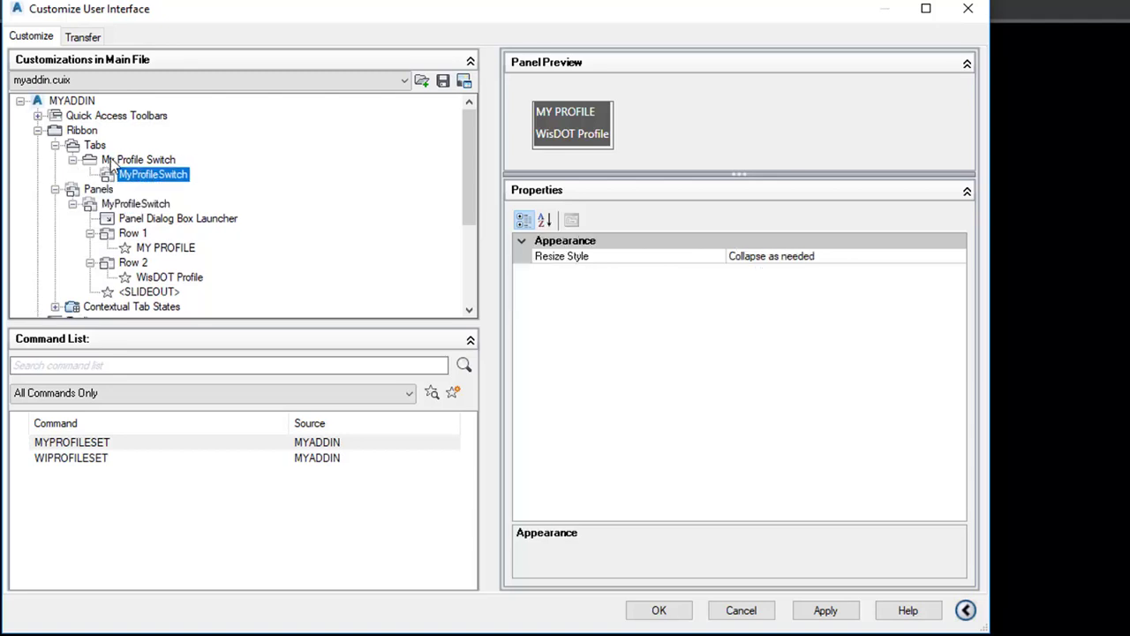
{"action": "left_click", "coordinate": [95, 144]}
{"action": "left_click", "coordinate": [115, 163]}
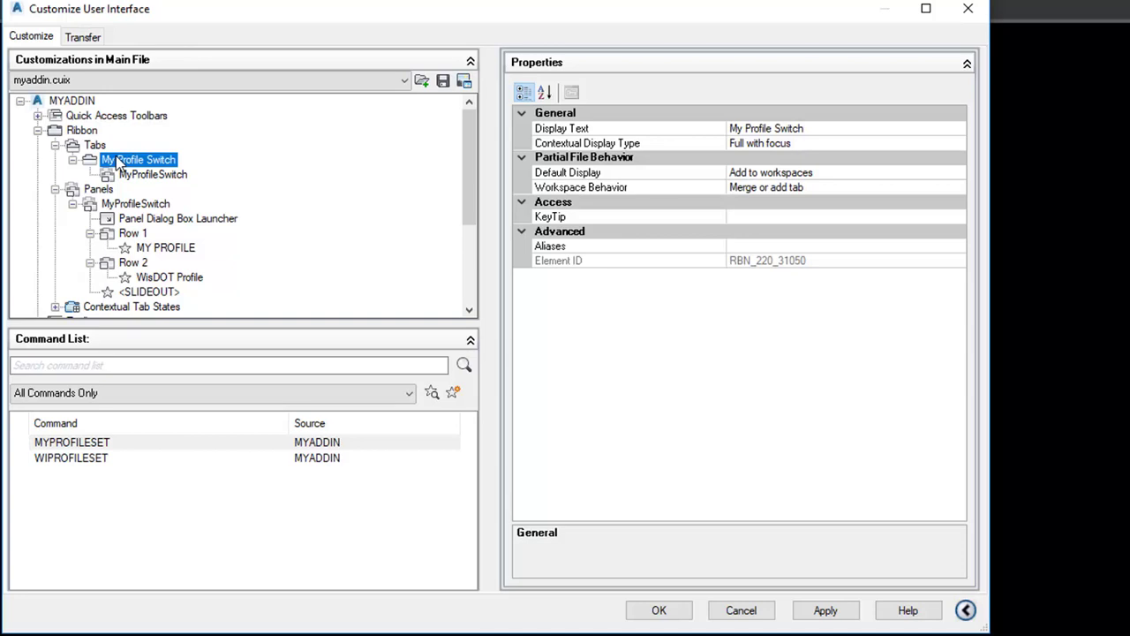
{"action": "left_click", "coordinate": [698, 185]}
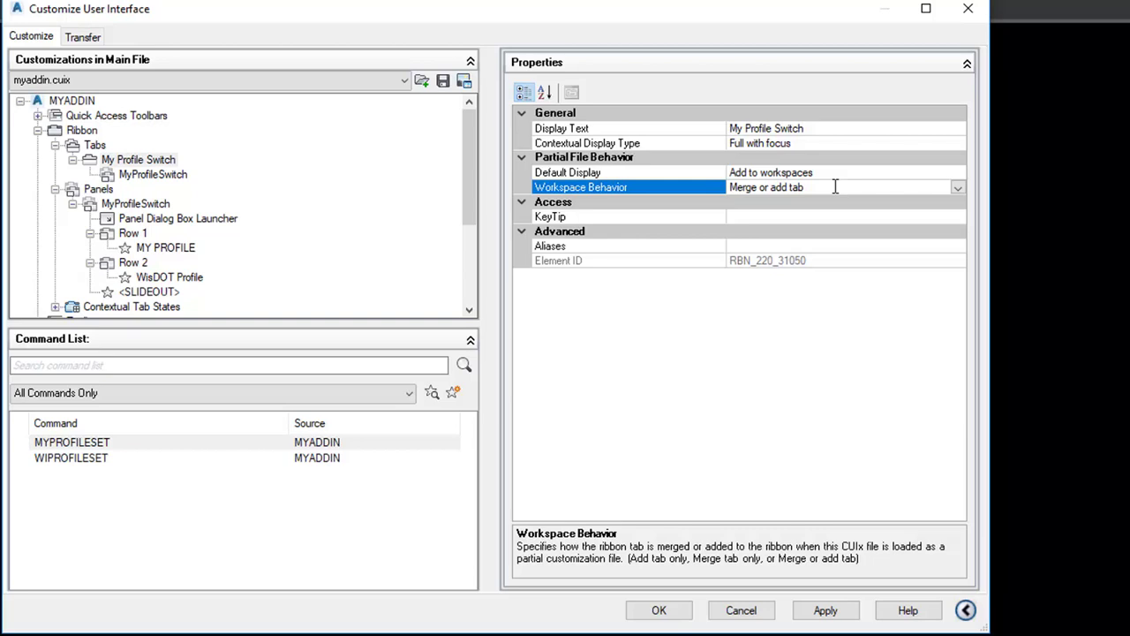
Step: Apply the customization changes, save myaddin.cuix and close the Customize User Interface editor
{"action": "left_click", "coordinate": [826, 610]}
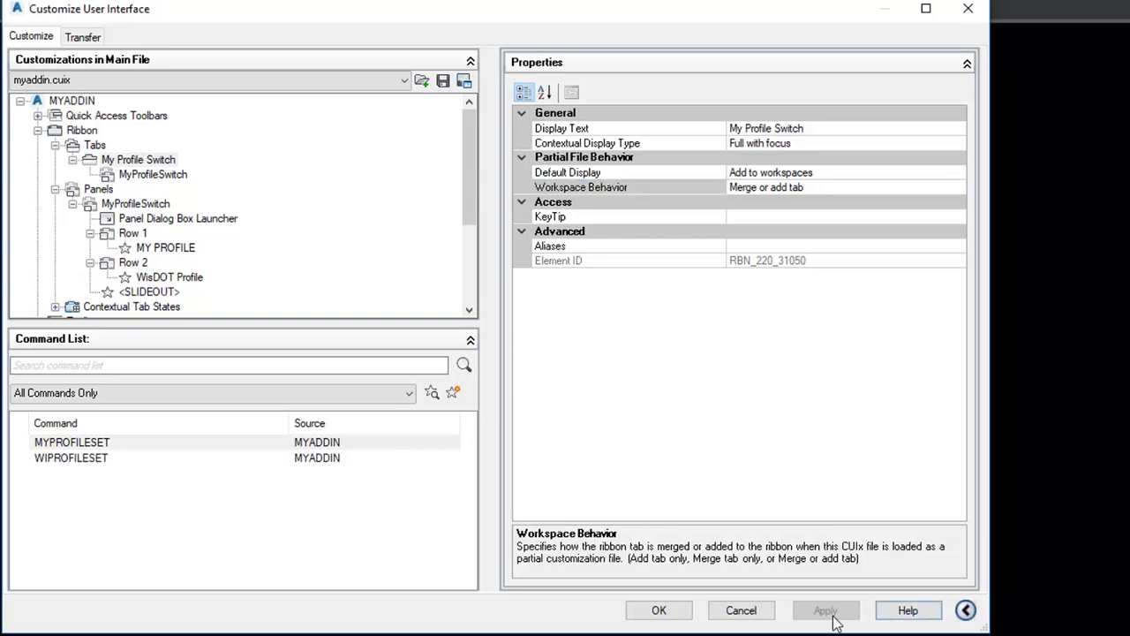
{"action": "left_click", "coordinate": [444, 82]}
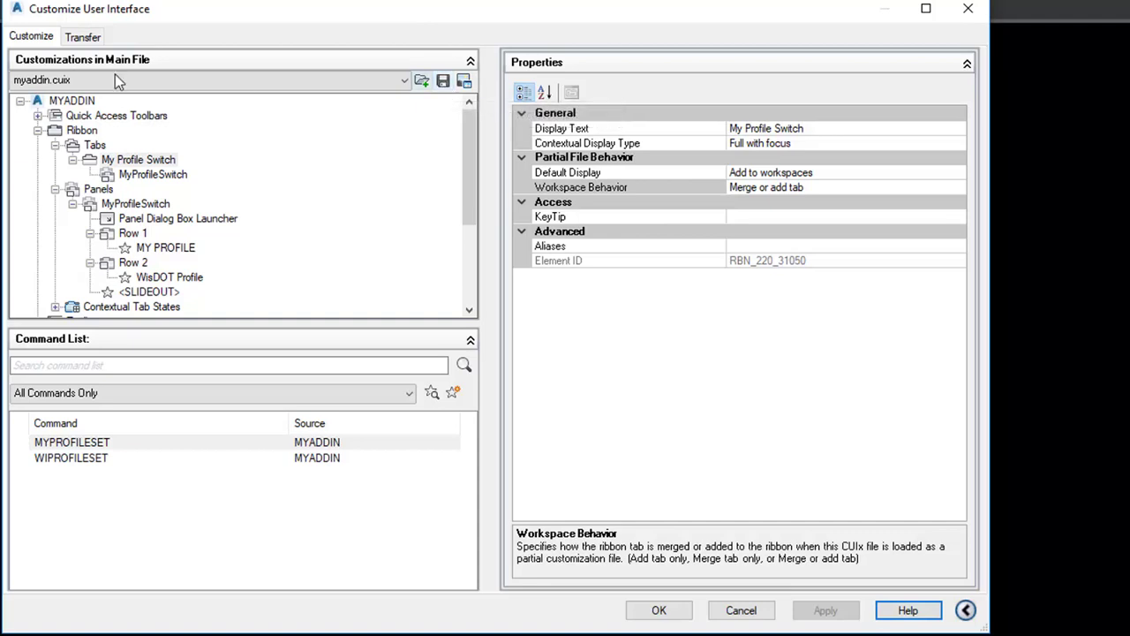
{"action": "left_click", "coordinate": [658, 611]}
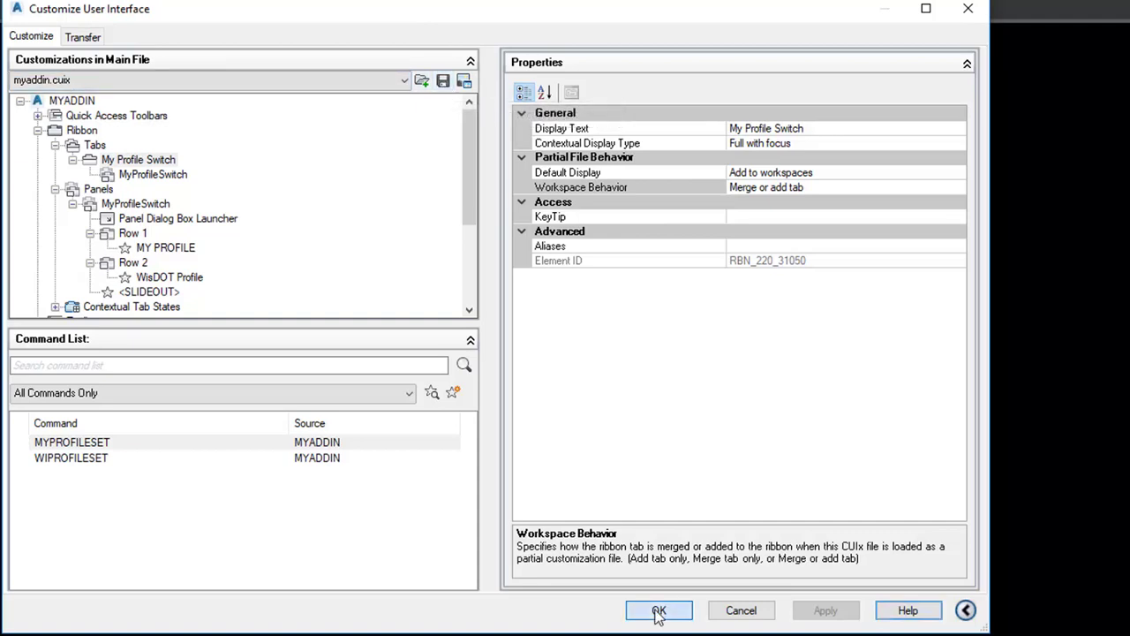